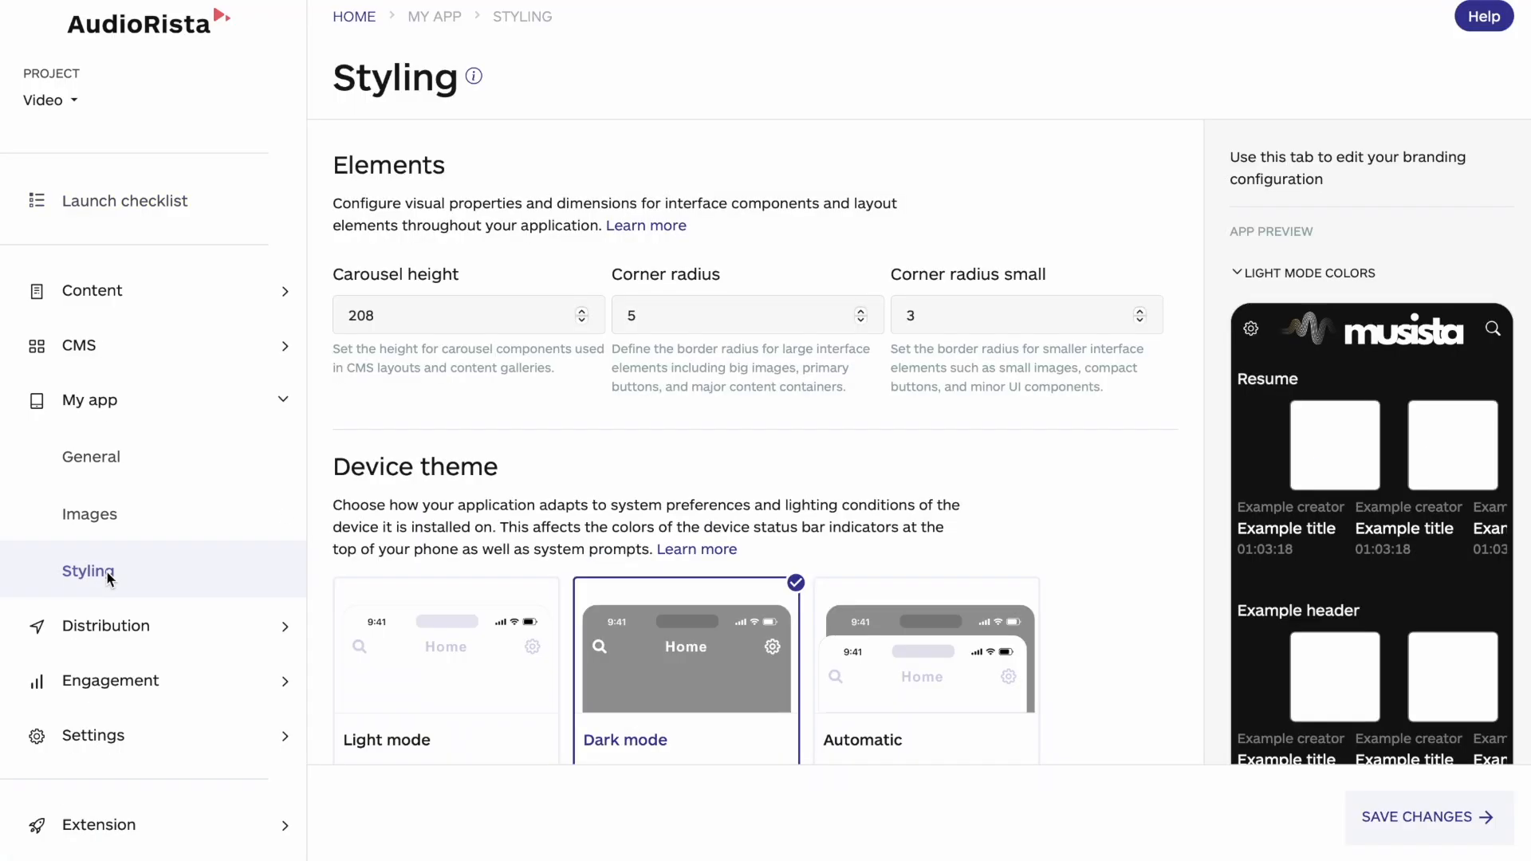
- Review the Styling page's element, device theme and color settings along with the app preview
scroll(1087, 479, down, 15)
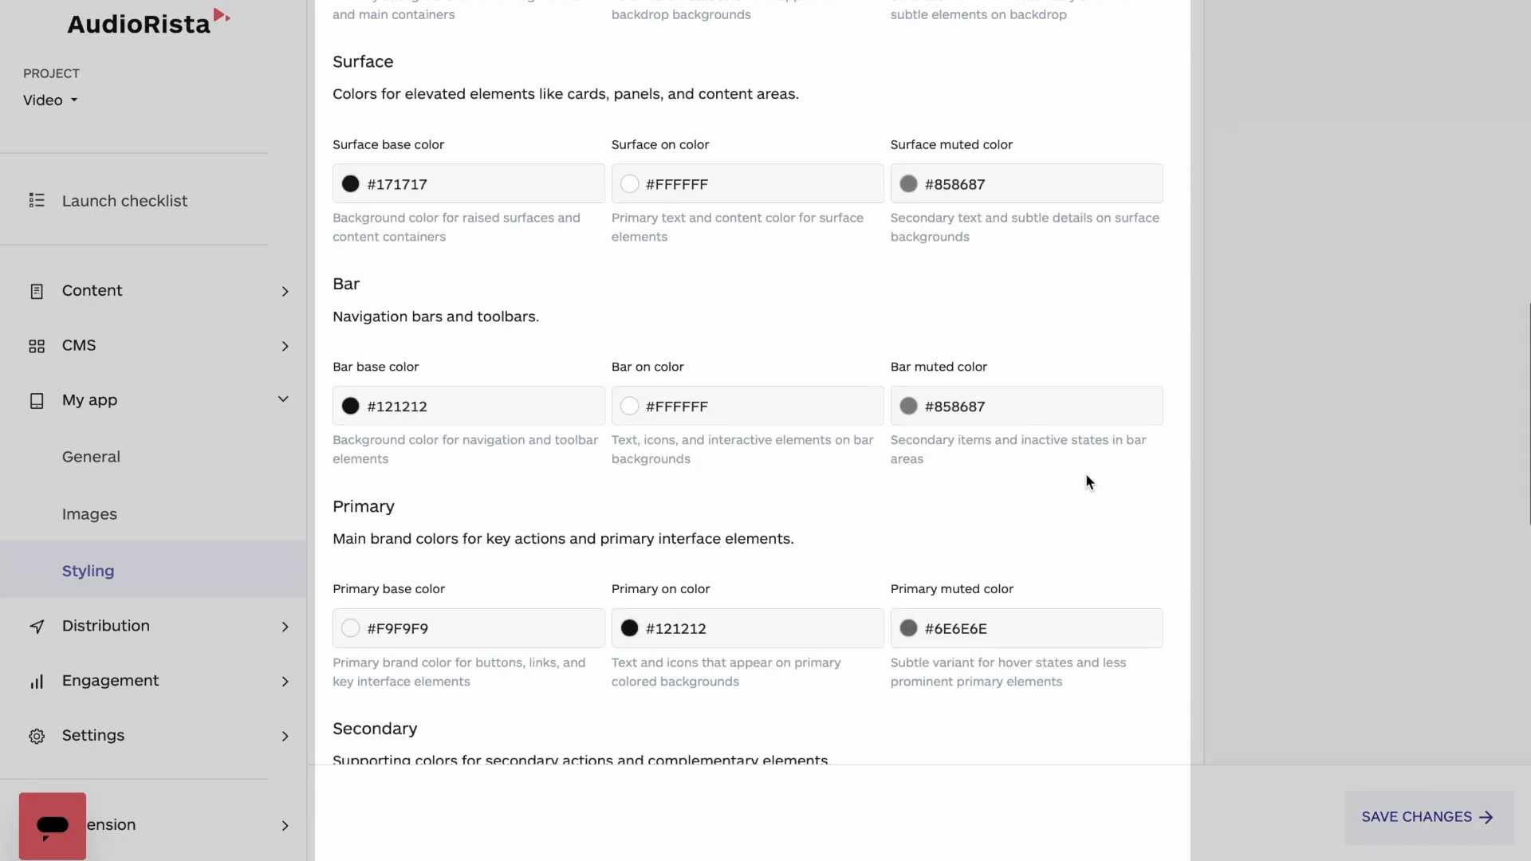
scroll(1087, 483, down, 8)
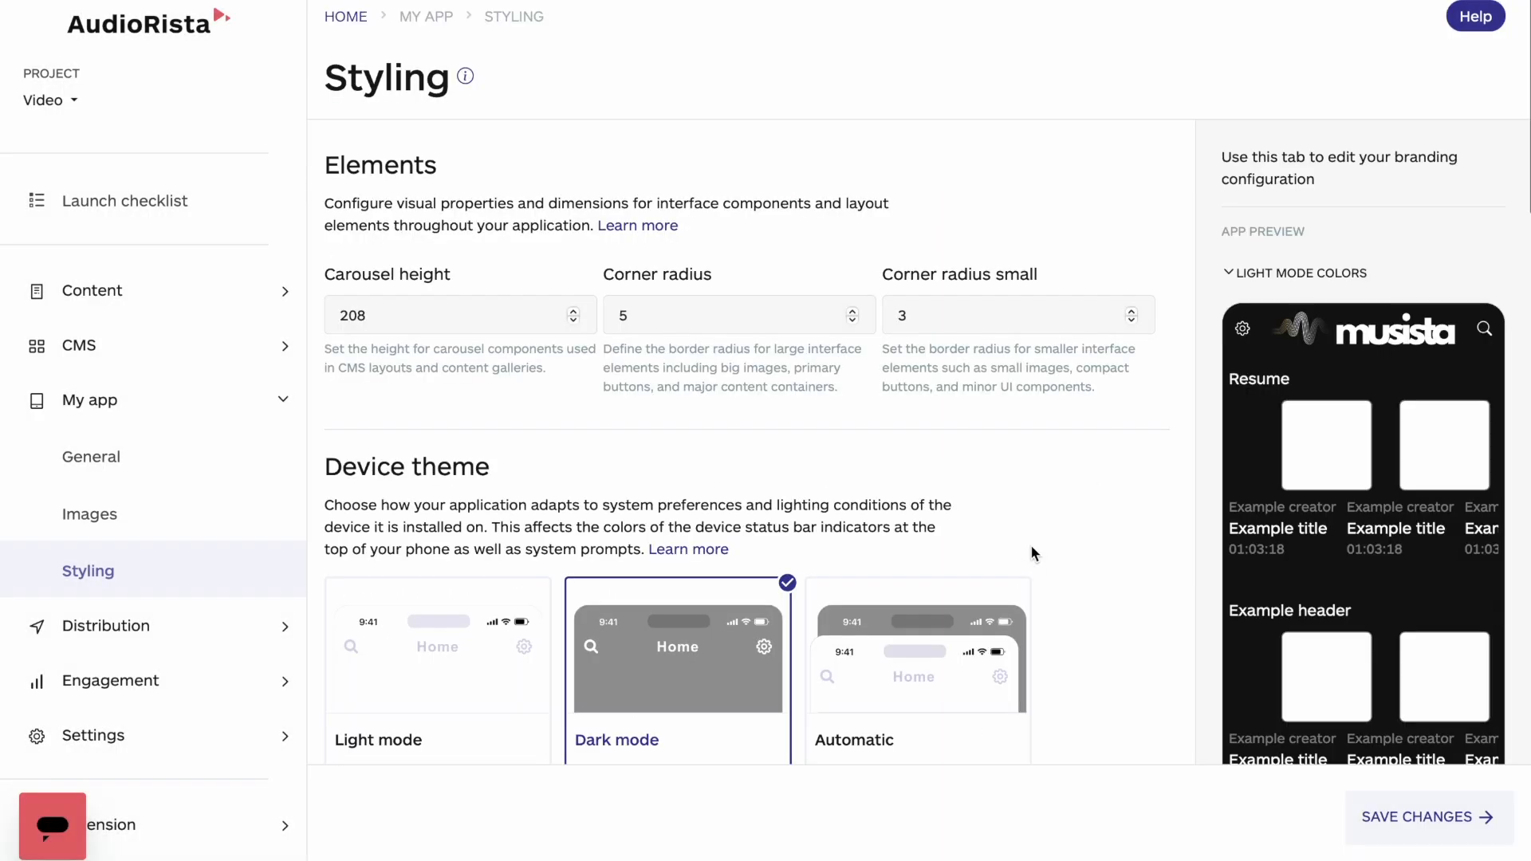
scroll(1032, 550, down, 2)
scroll(1032, 549, down, 1)
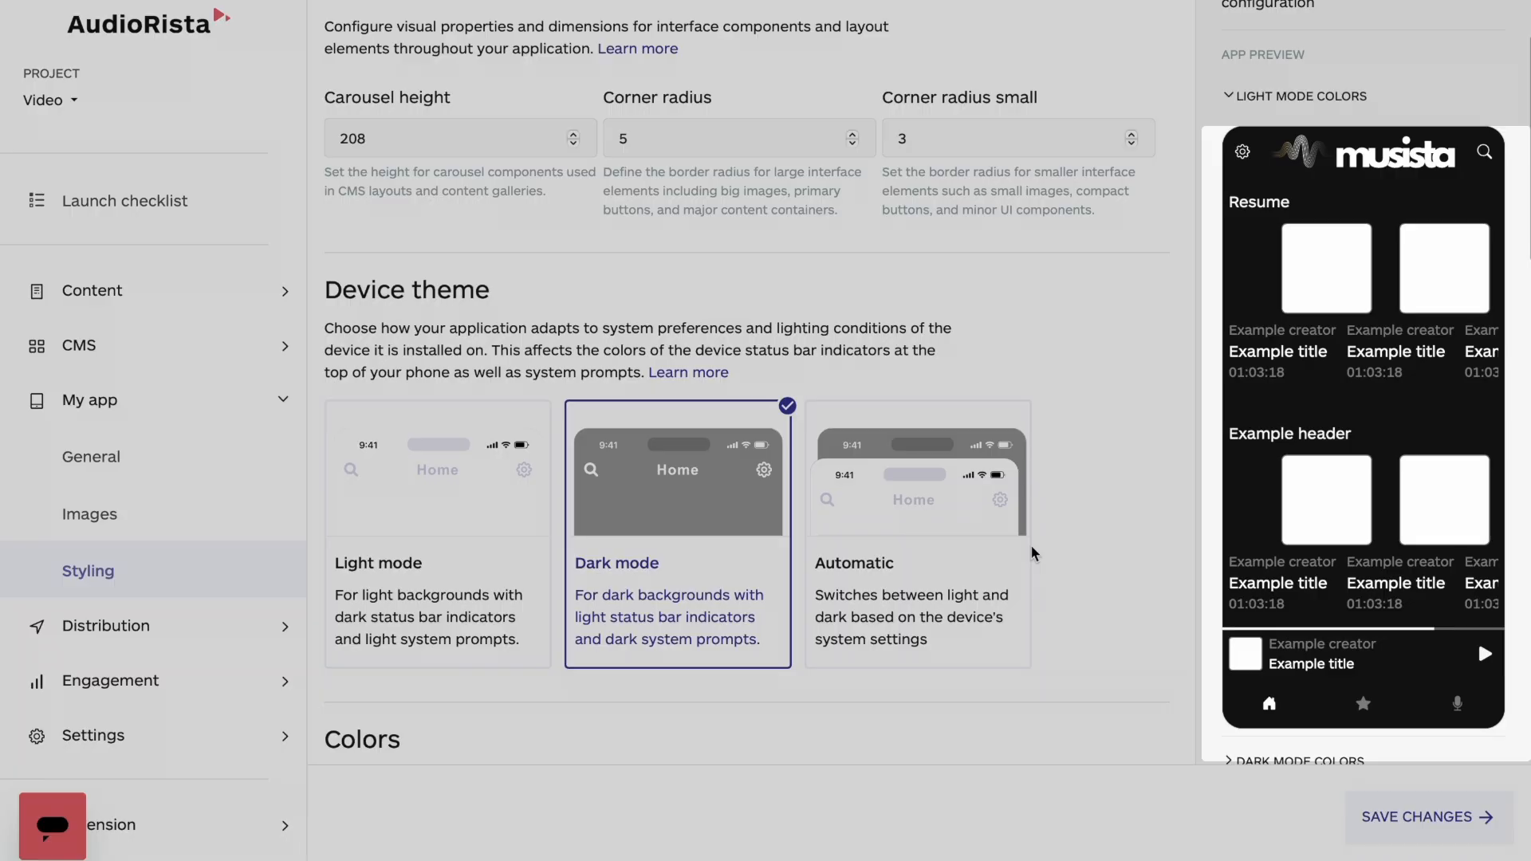
scroll(987, 728, up, 3)
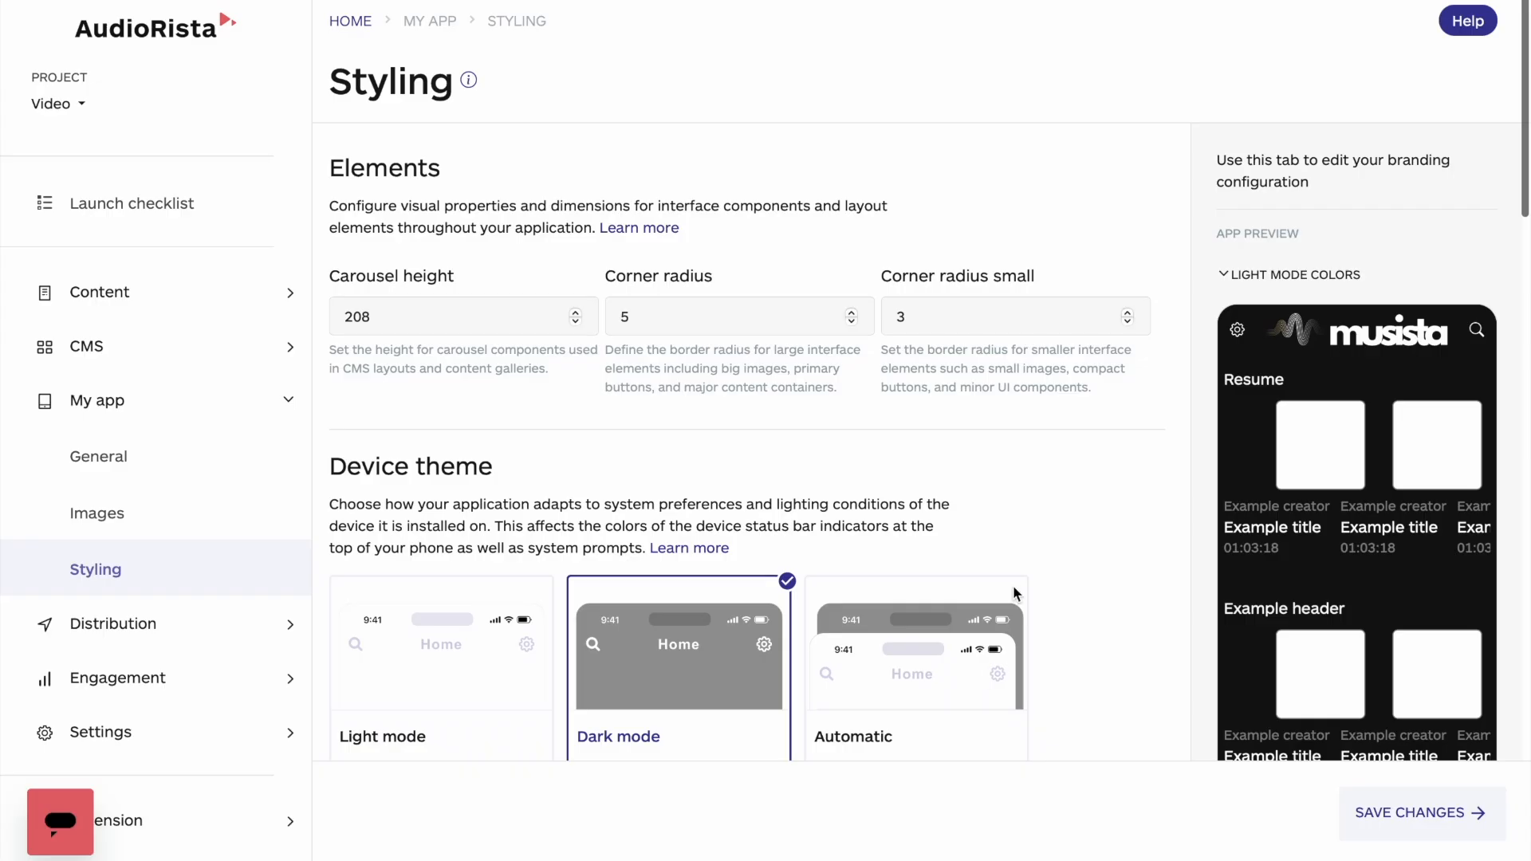
- Set the app's device theme to Automatic
scroll(1028, 544, down, 5)
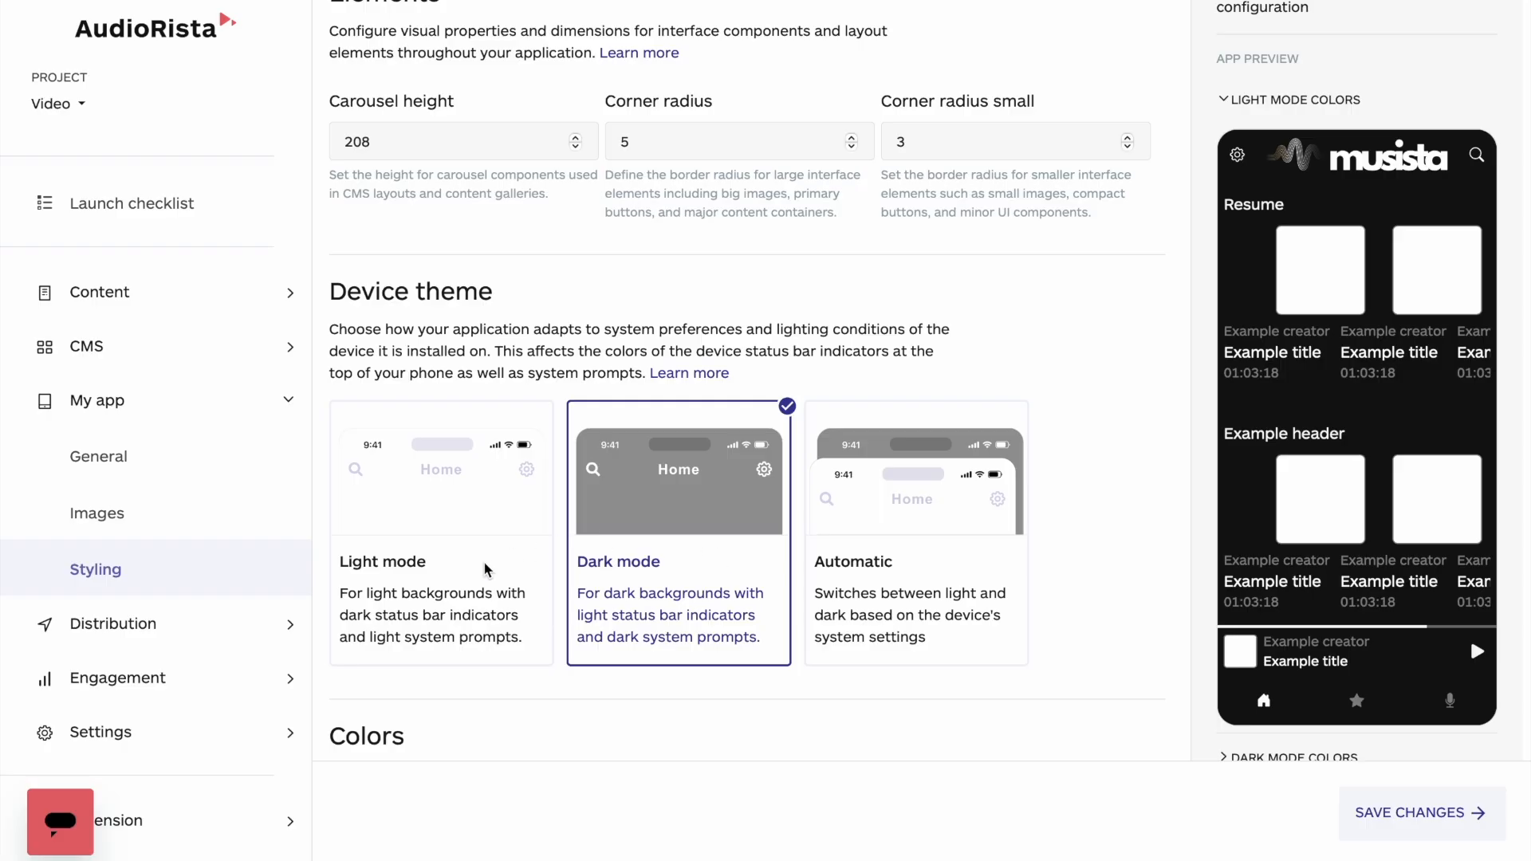
click(487, 570)
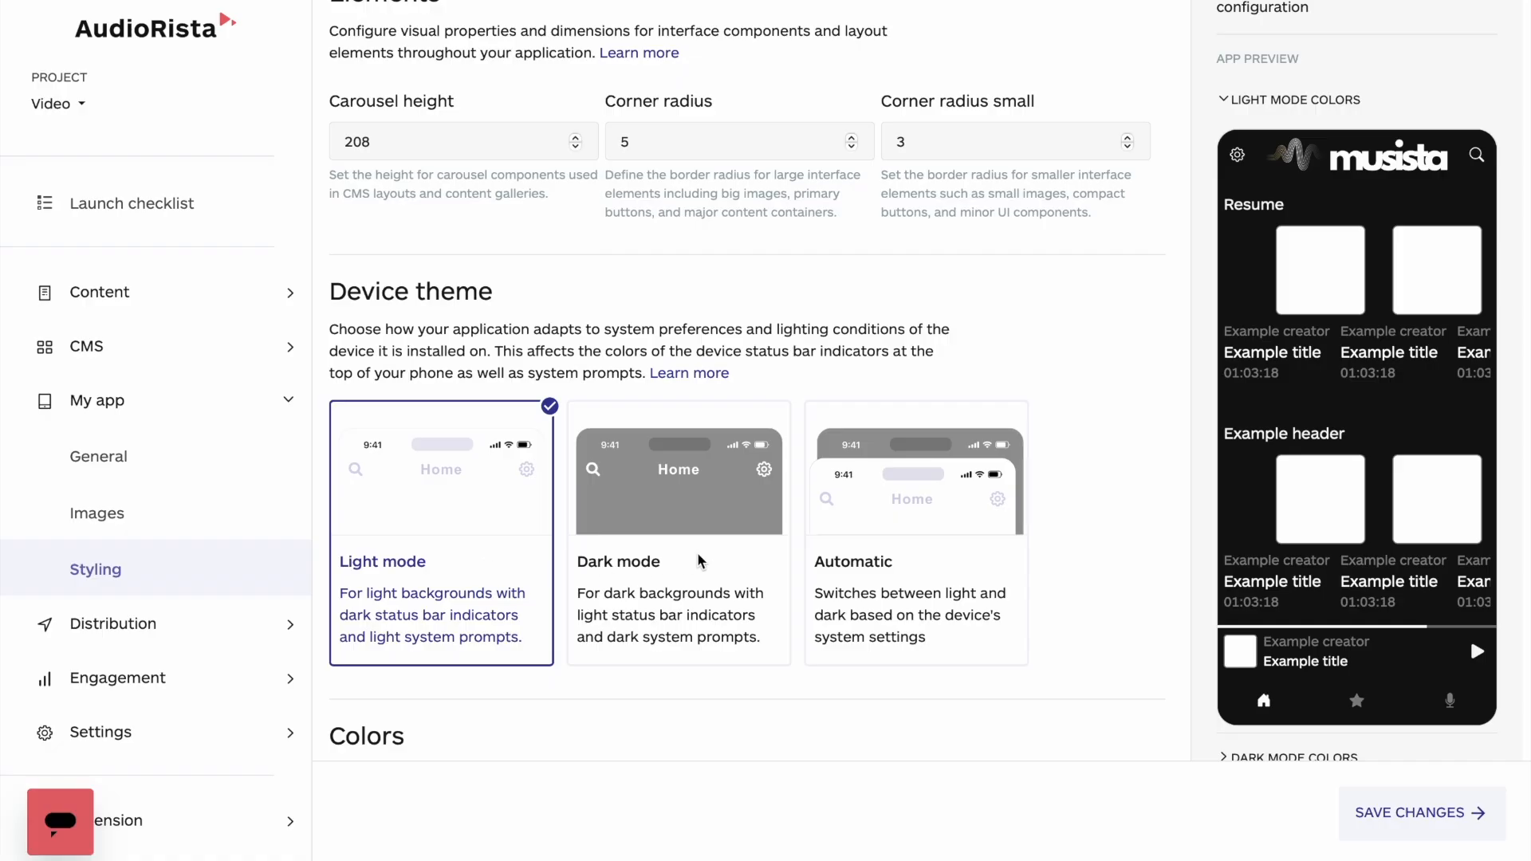
click(920, 583)
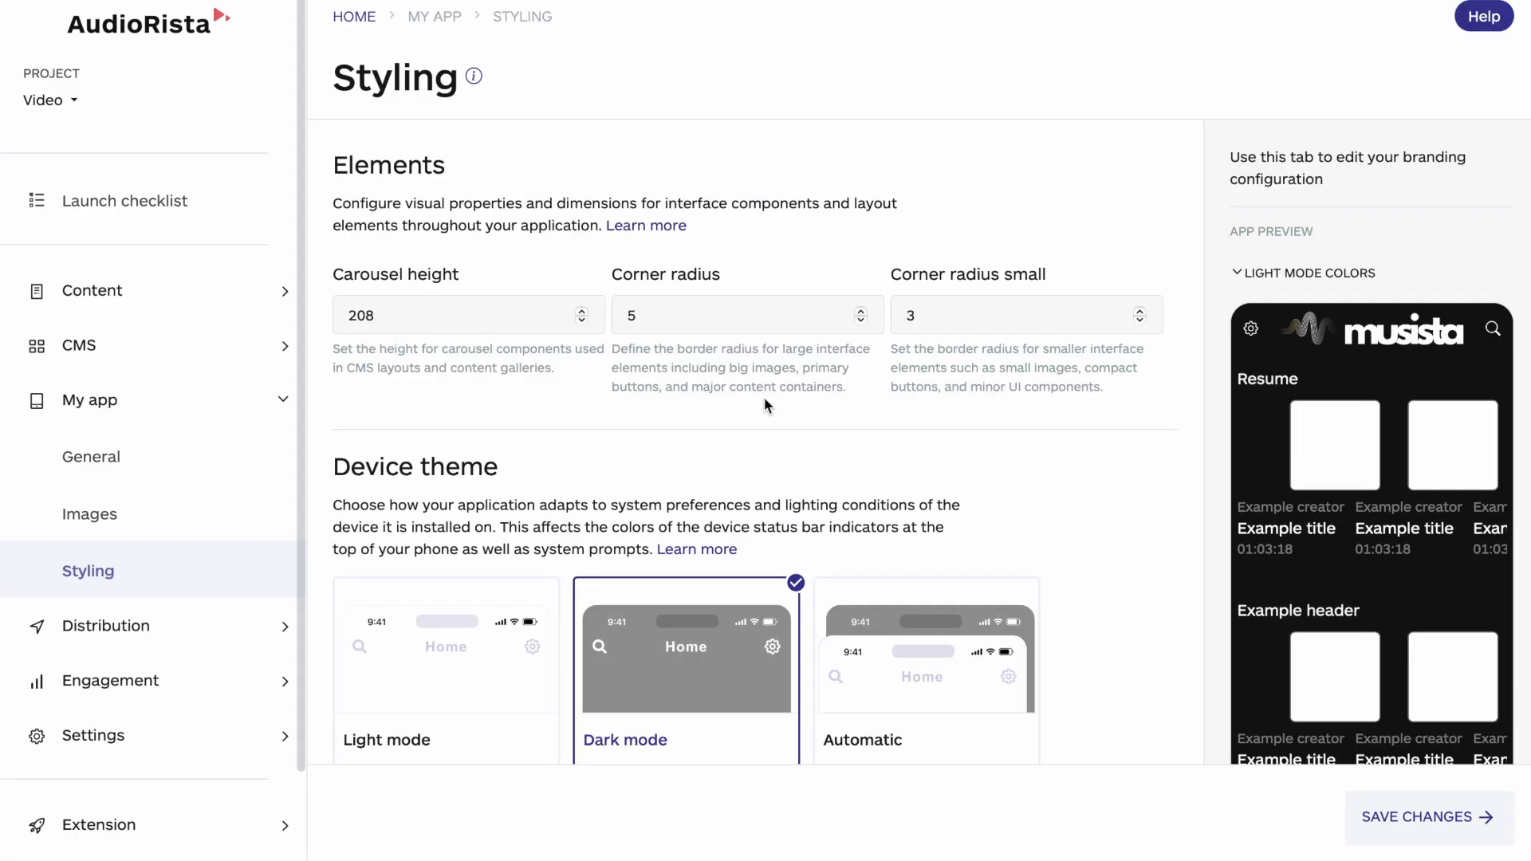
- Examine the color groups from Backdrop and Surface through Bar, Primary, Secondary and Error
scroll(1085, 478, down, 3)
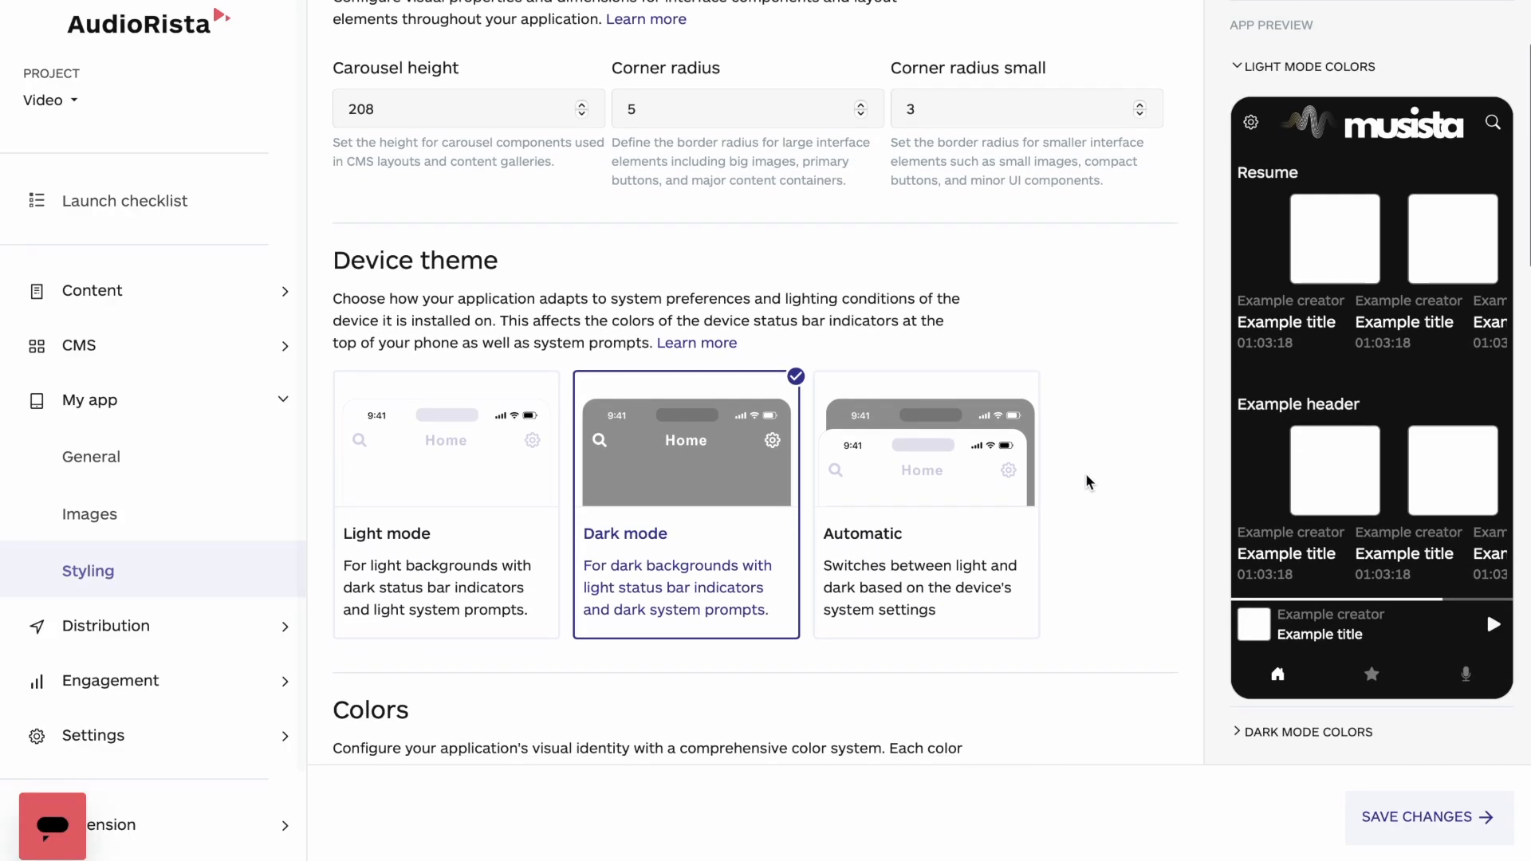
scroll(1086, 477, down, 11)
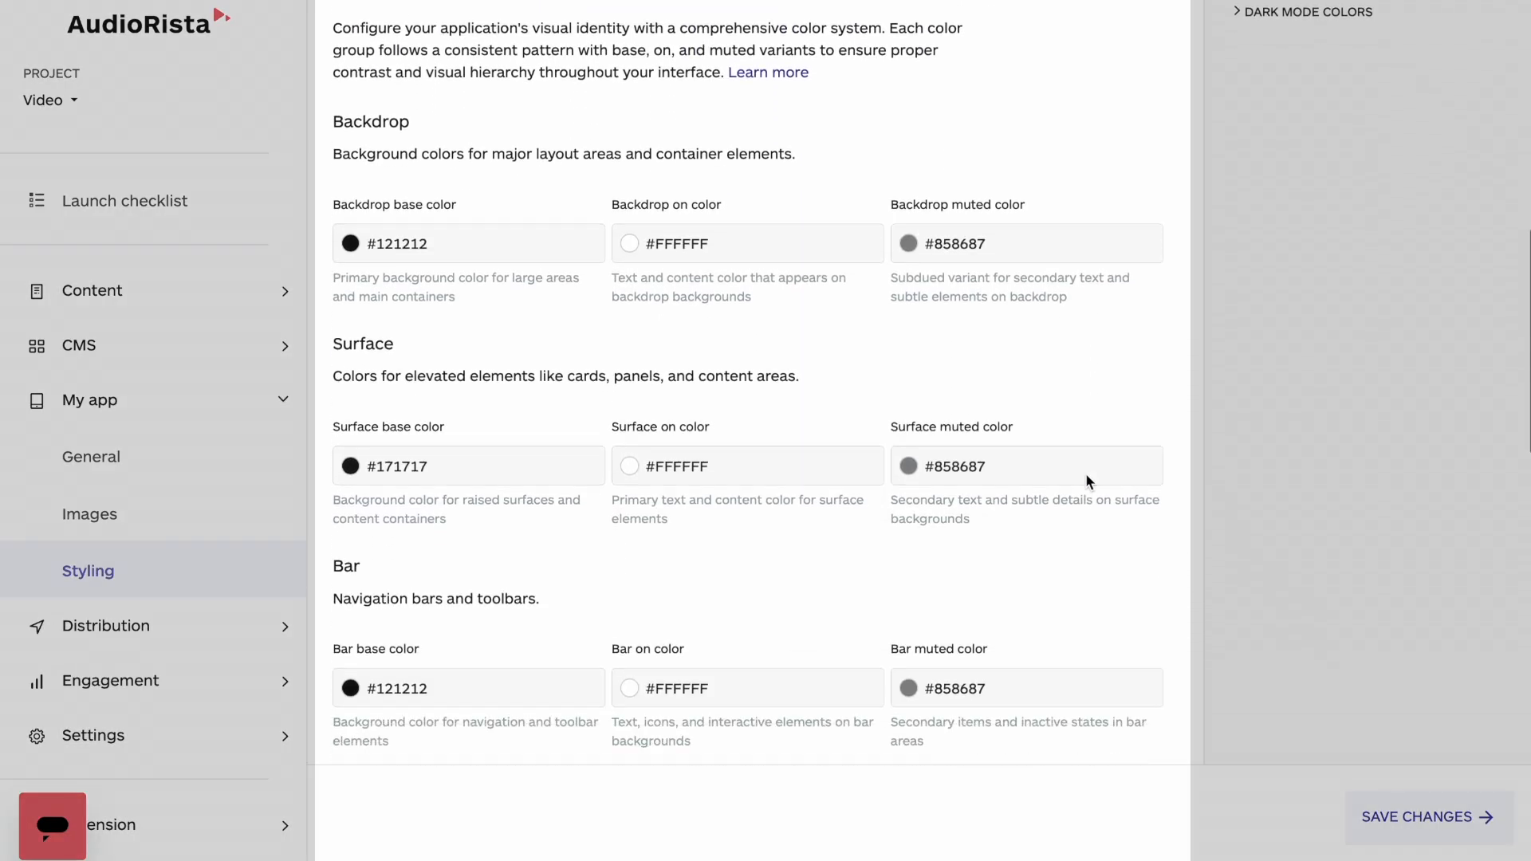
scroll(1087, 477, down, 9)
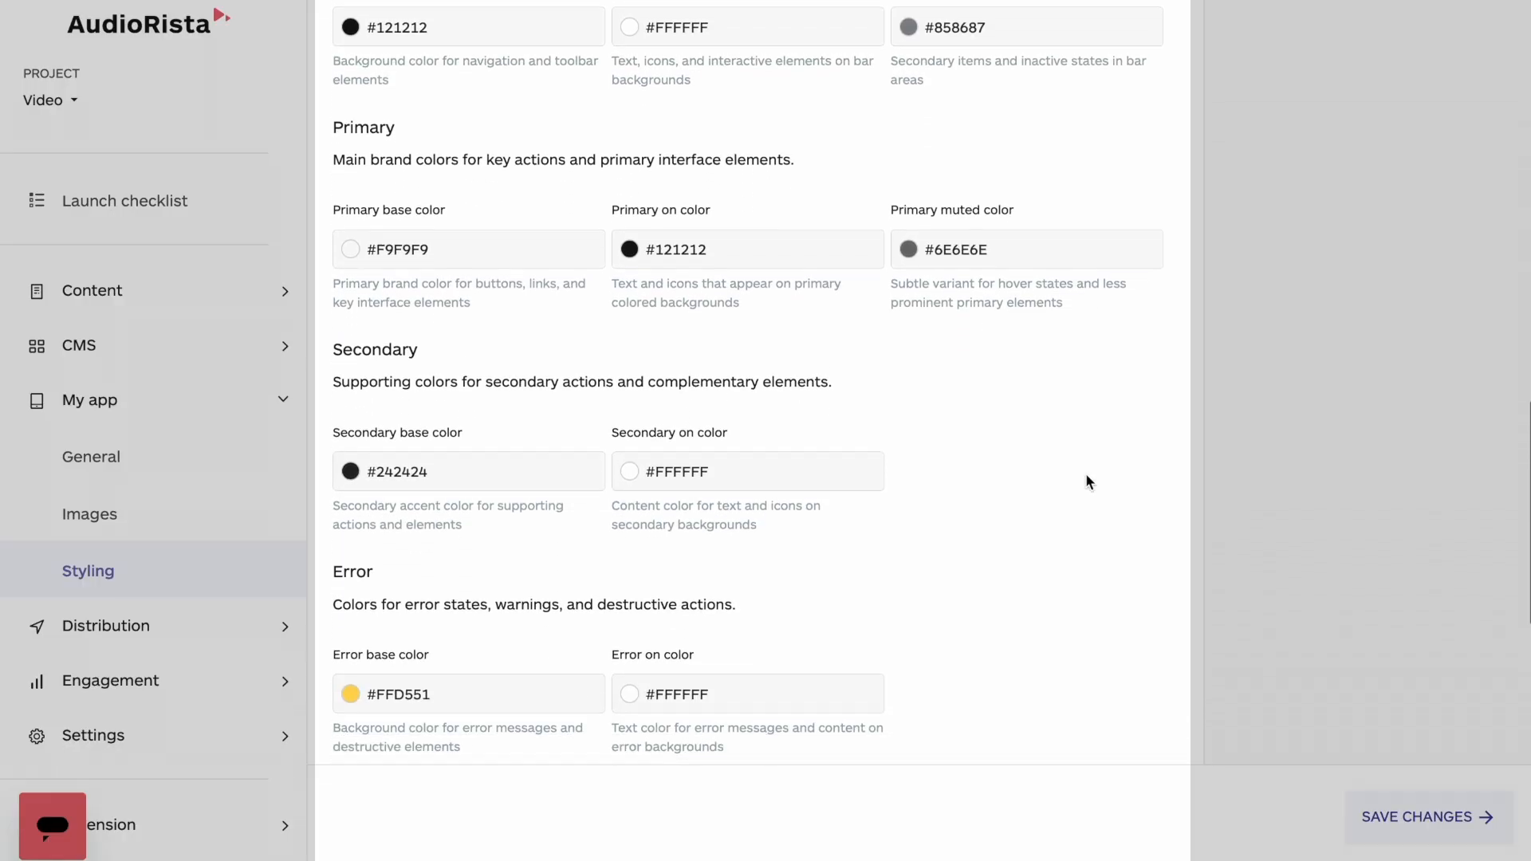
scroll(1085, 473, down, 5)
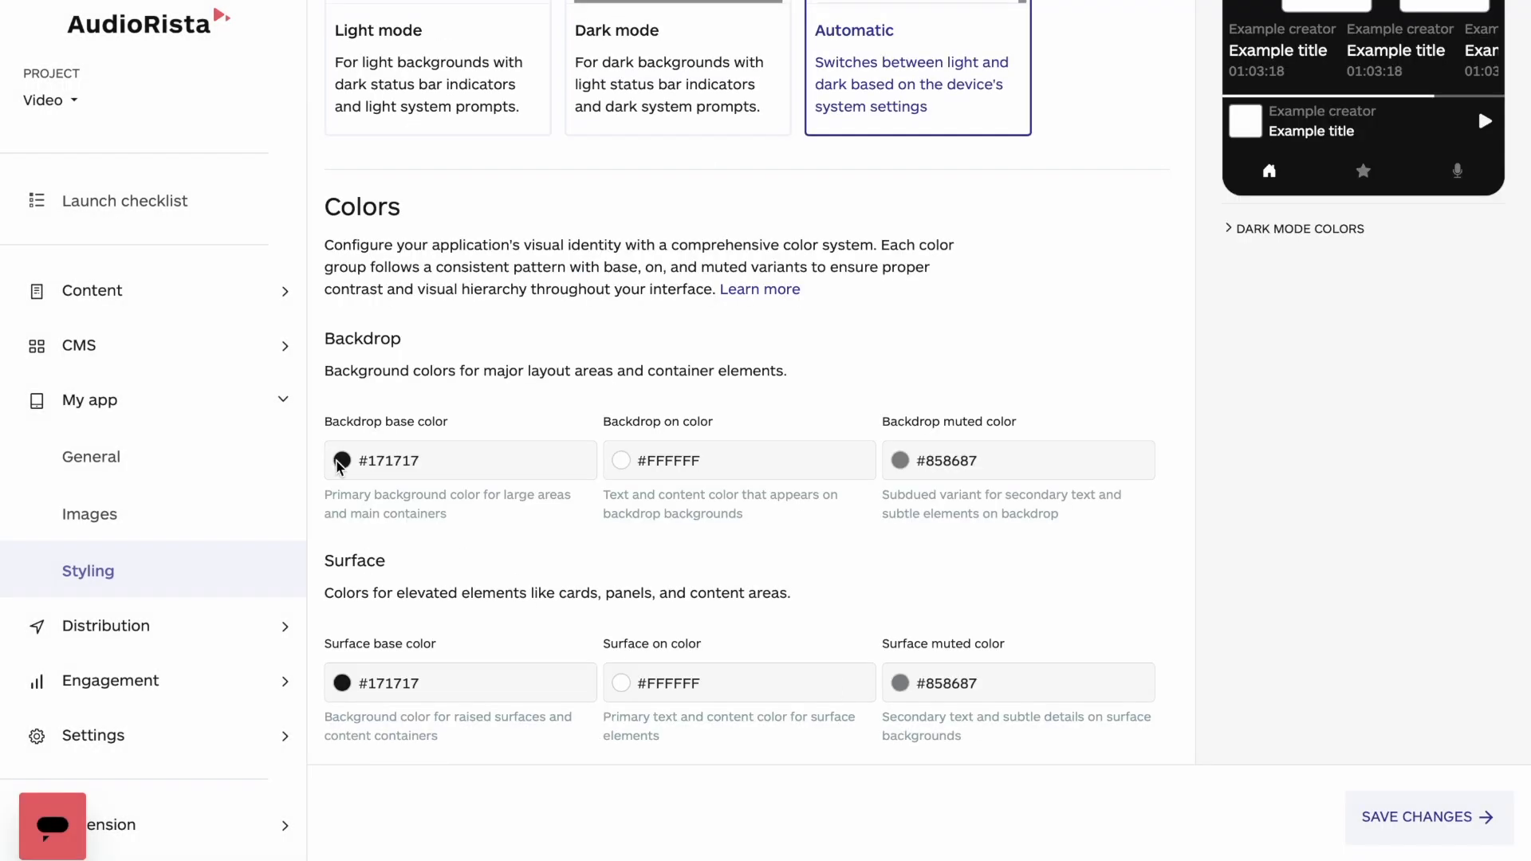
- Sample #F6F4F5 from the screen as the backdrop base color and select its hex code in the color picker
click(341, 460)
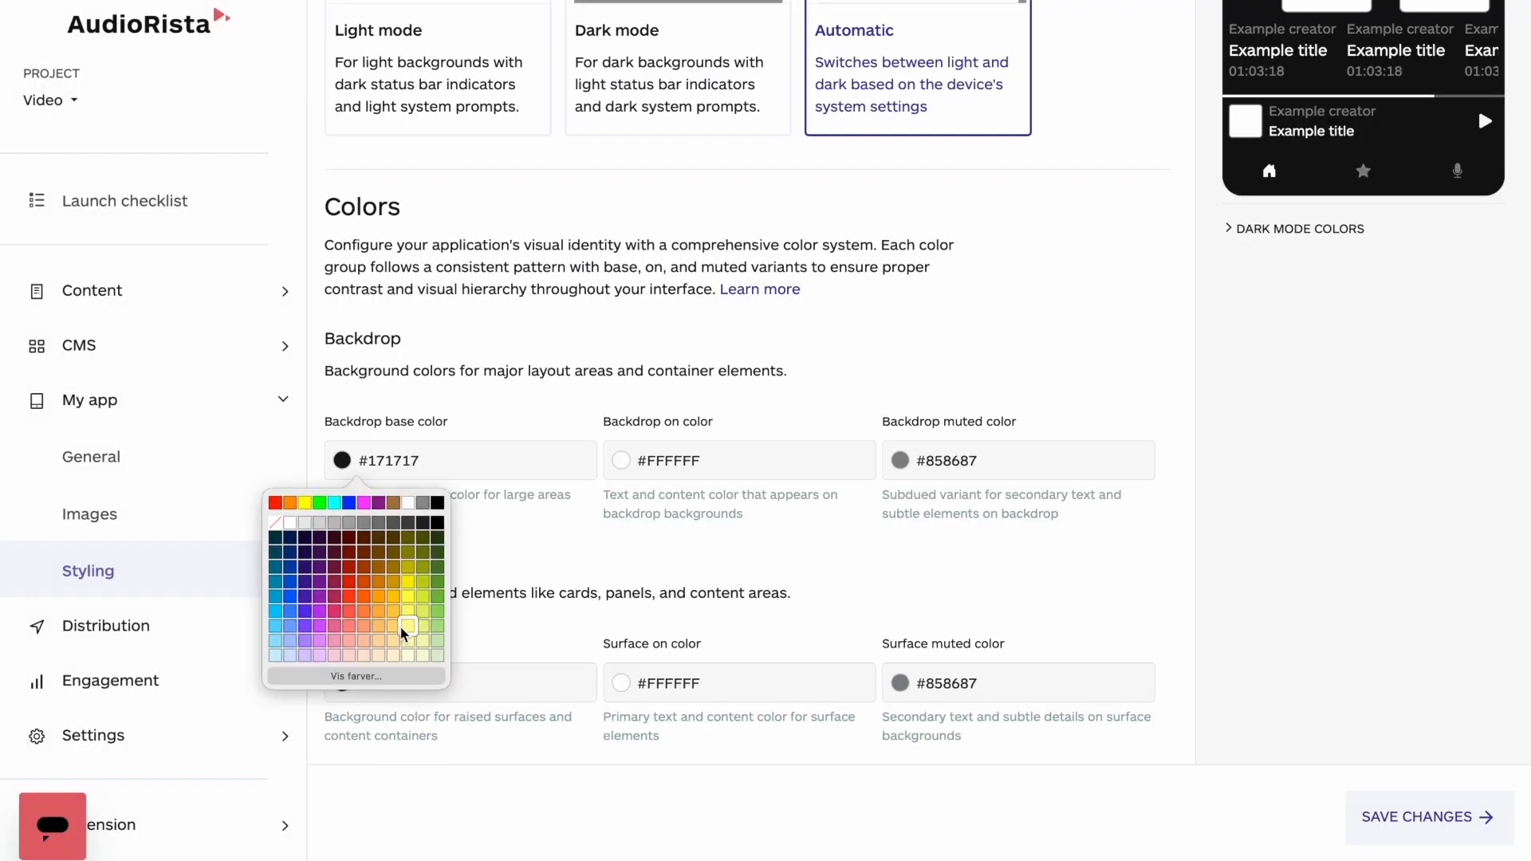
click(371, 677)
click(572, 621)
click(571, 560)
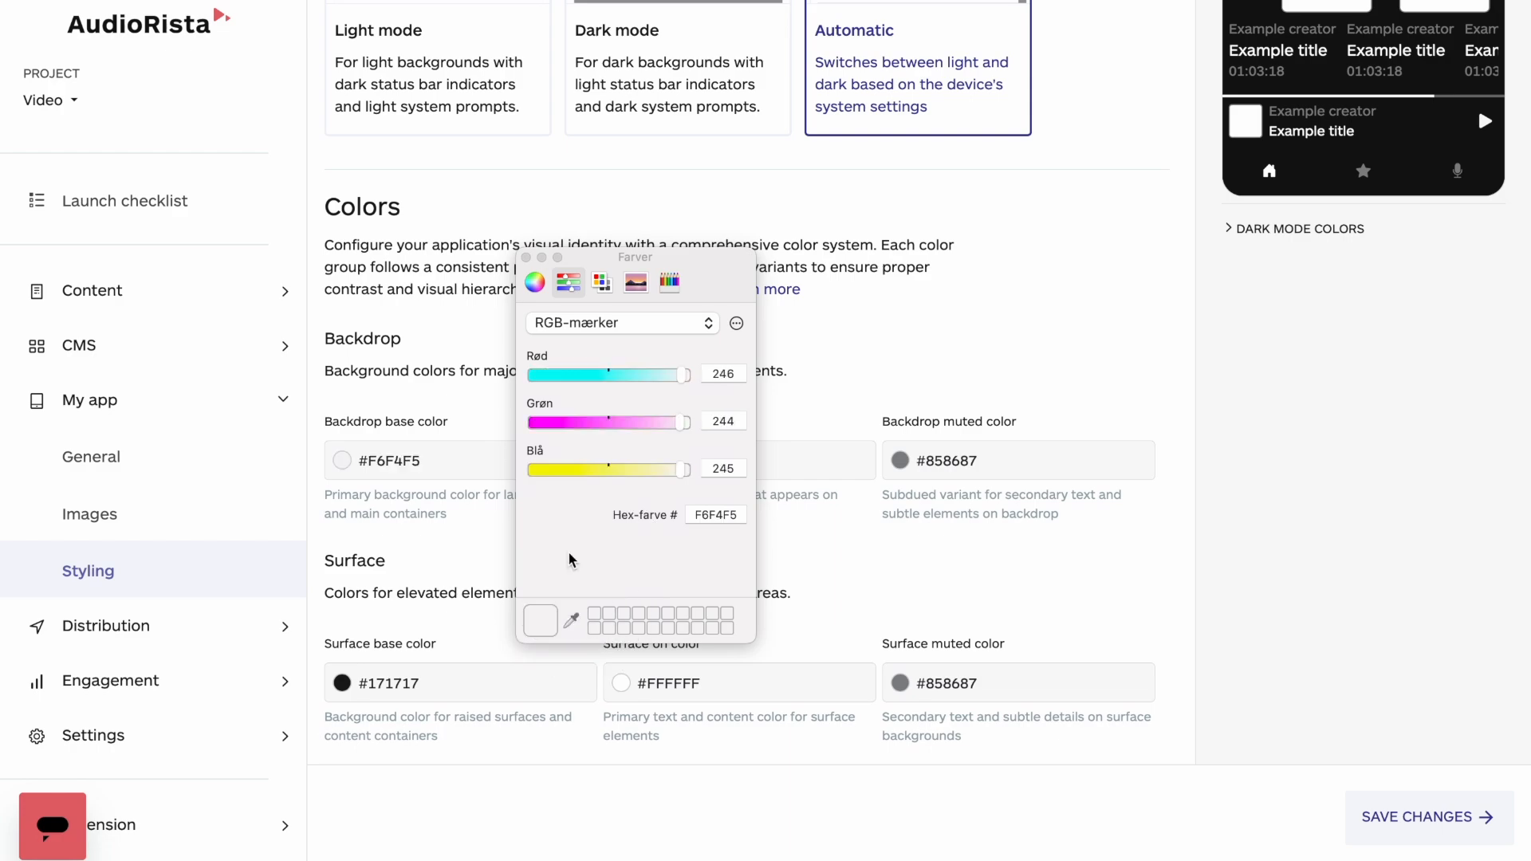
click(646, 324)
click(647, 323)
double_click(717, 516)
click(781, 549)
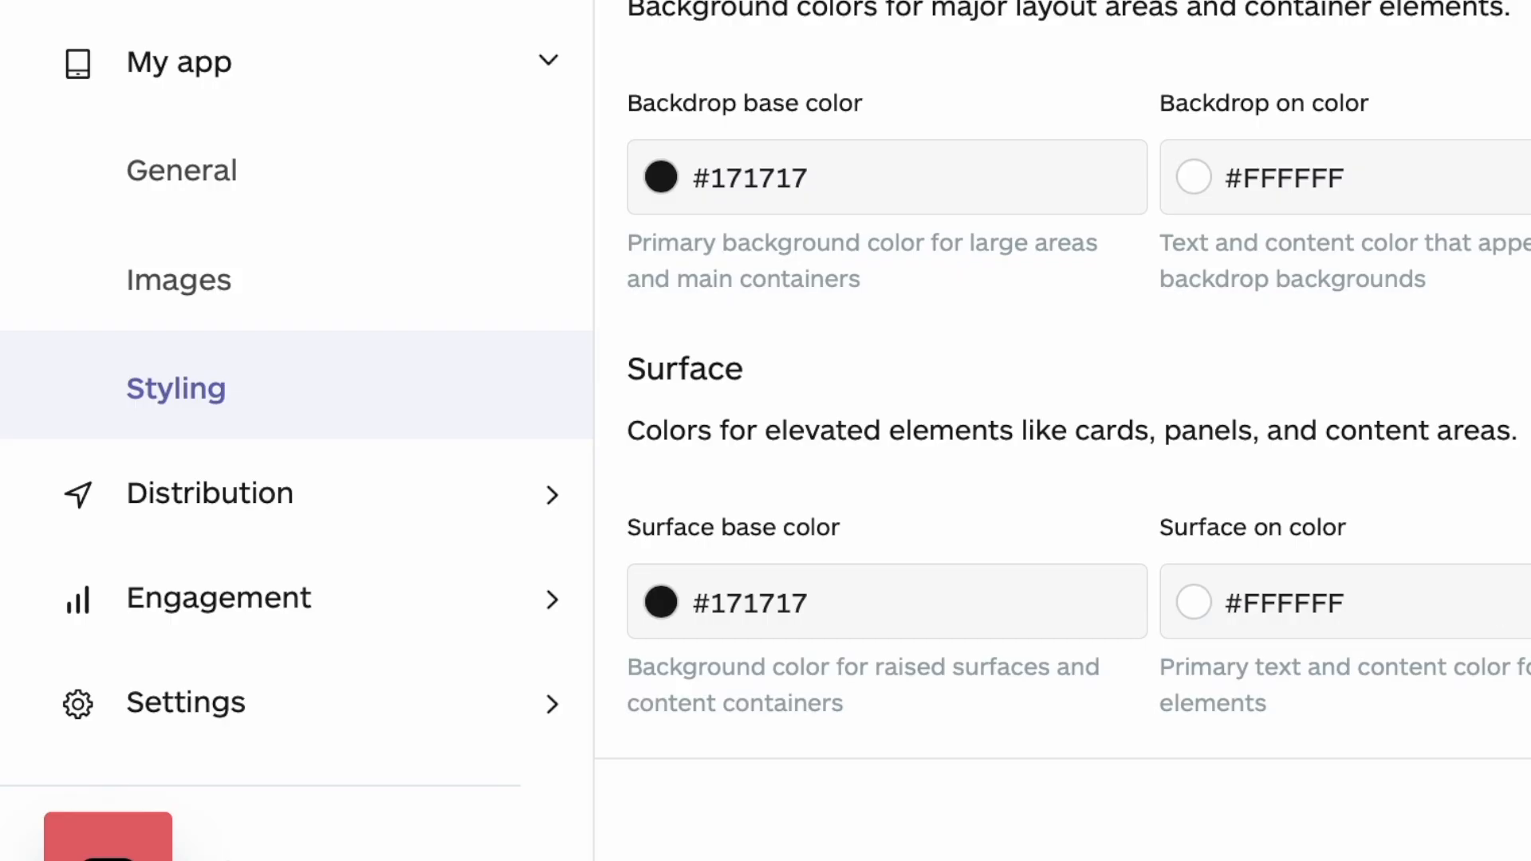
- Pick the backdrop base color again as #F6F4F5 with the eyedropper and look at its color model and hex code
click(661, 180)
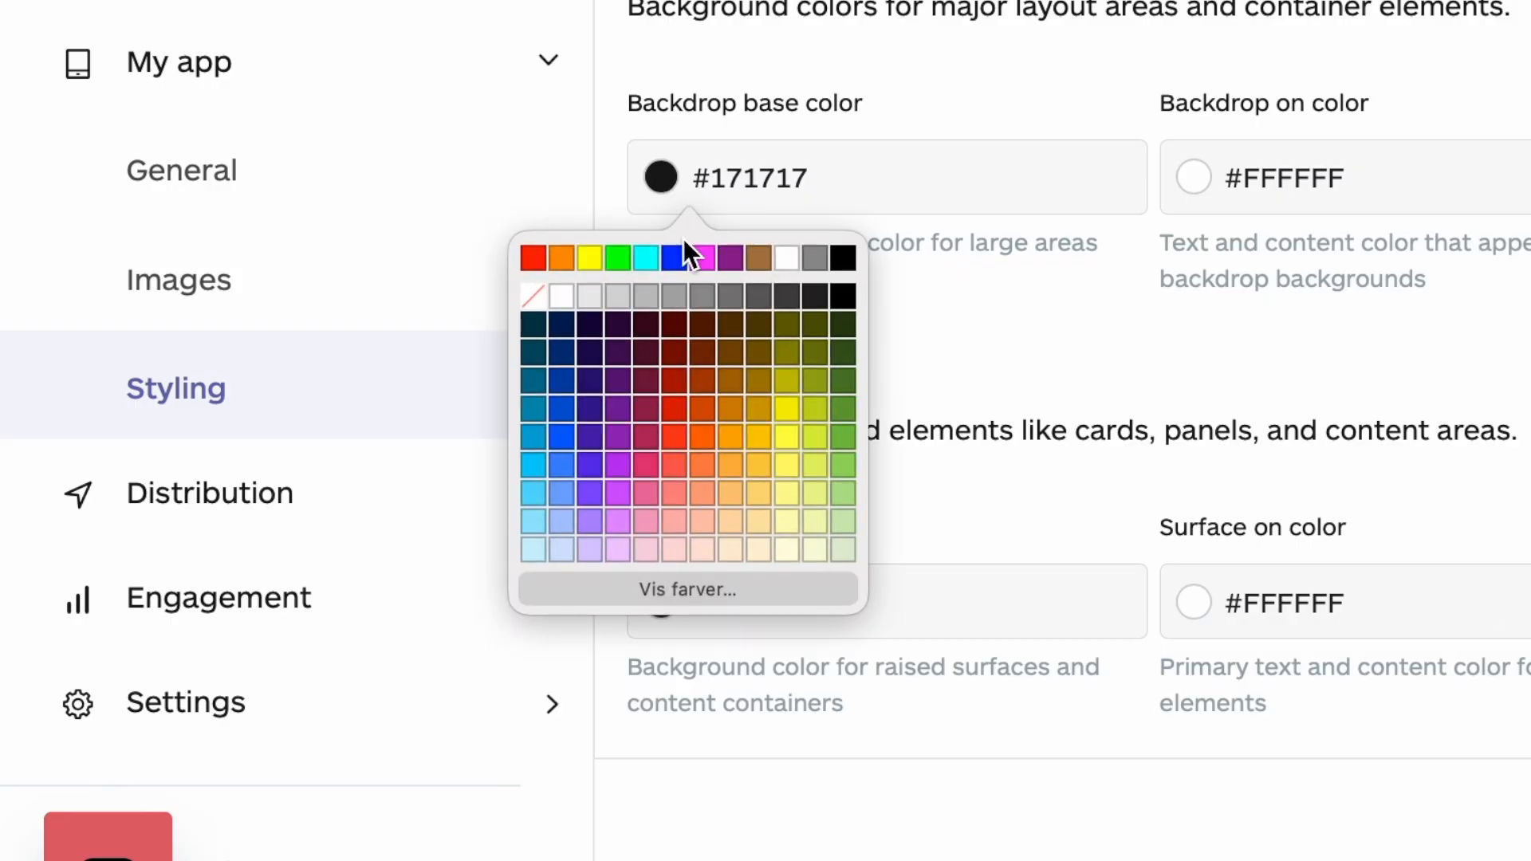
click(717, 590)
click(1098, 481)
click(1091, 349)
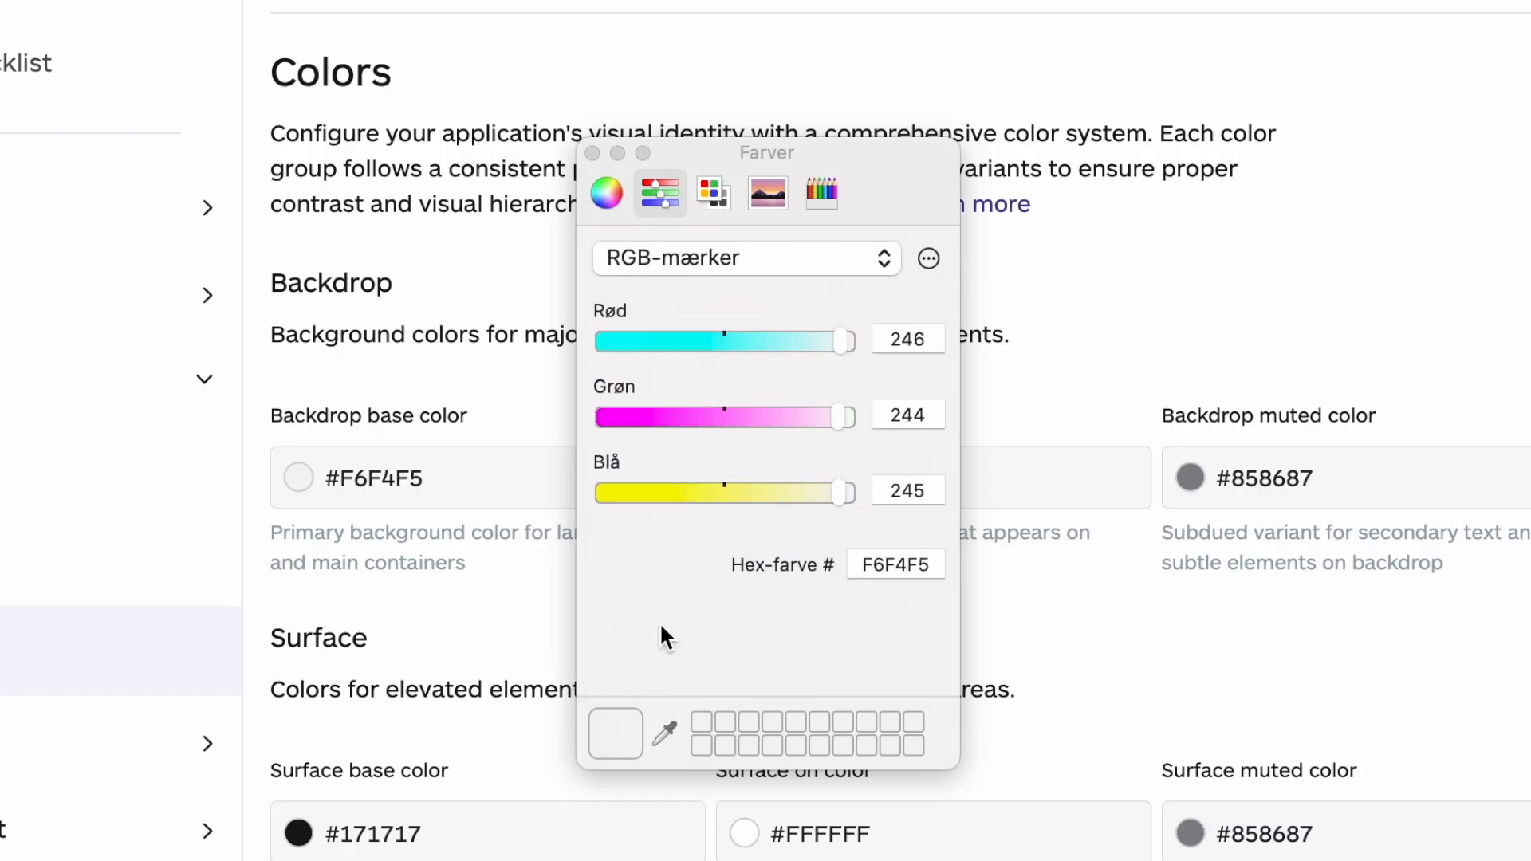
click(780, 255)
click(779, 255)
click(928, 564)
click(511, 619)
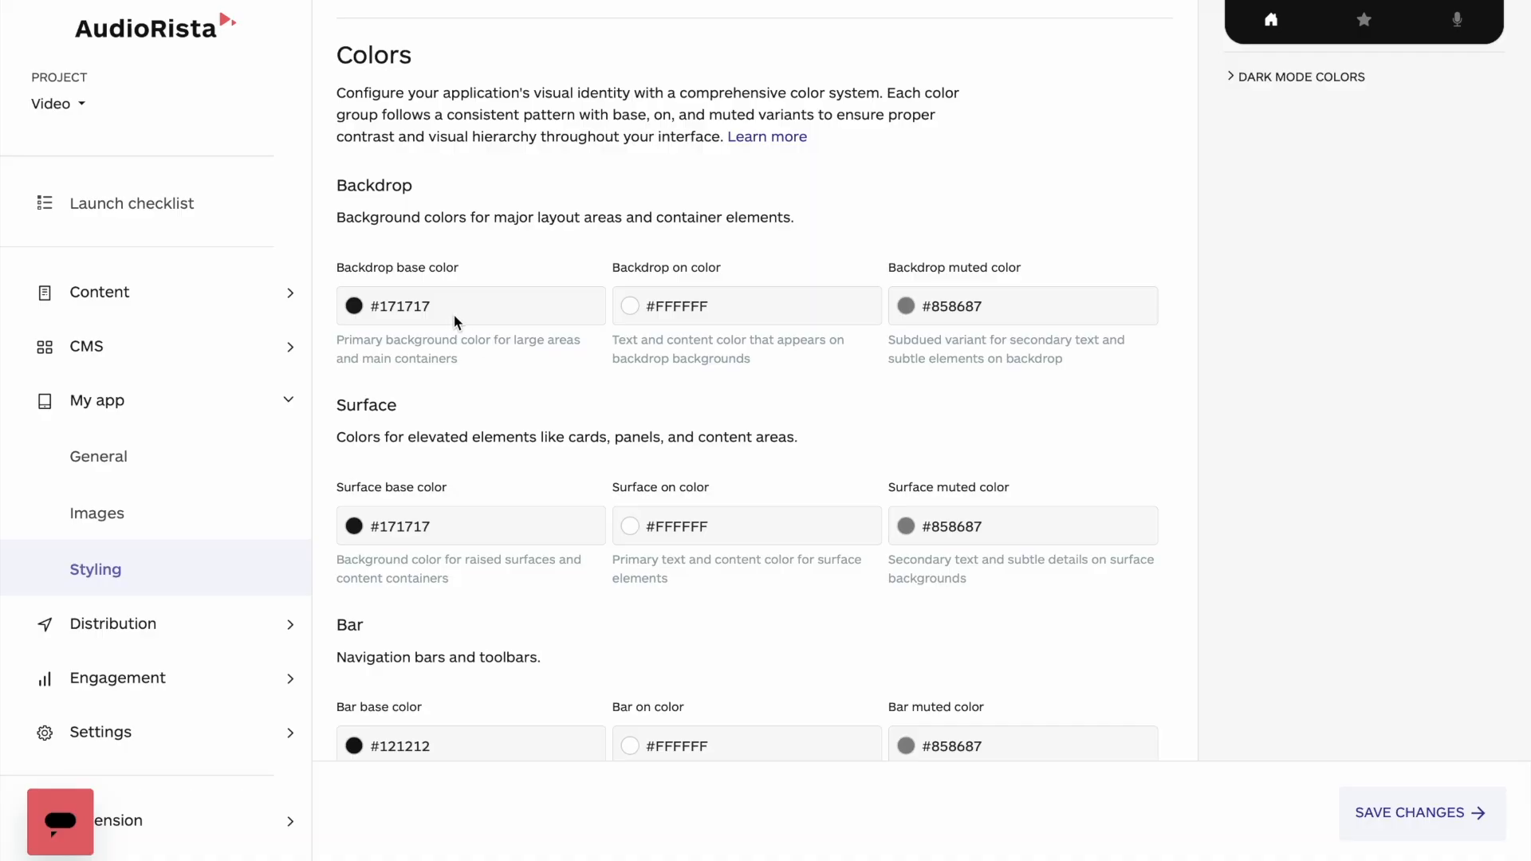
- Set the backdrop base color to #F2F0E8 and save the styling changes
click(443, 306)
key(BackSpace)
key(BackSpace)
key(BackSpace)
key(BackSpace)
key(BackSpace)
key(BackSpace)
text(F2F0E8)
click(1423, 816)
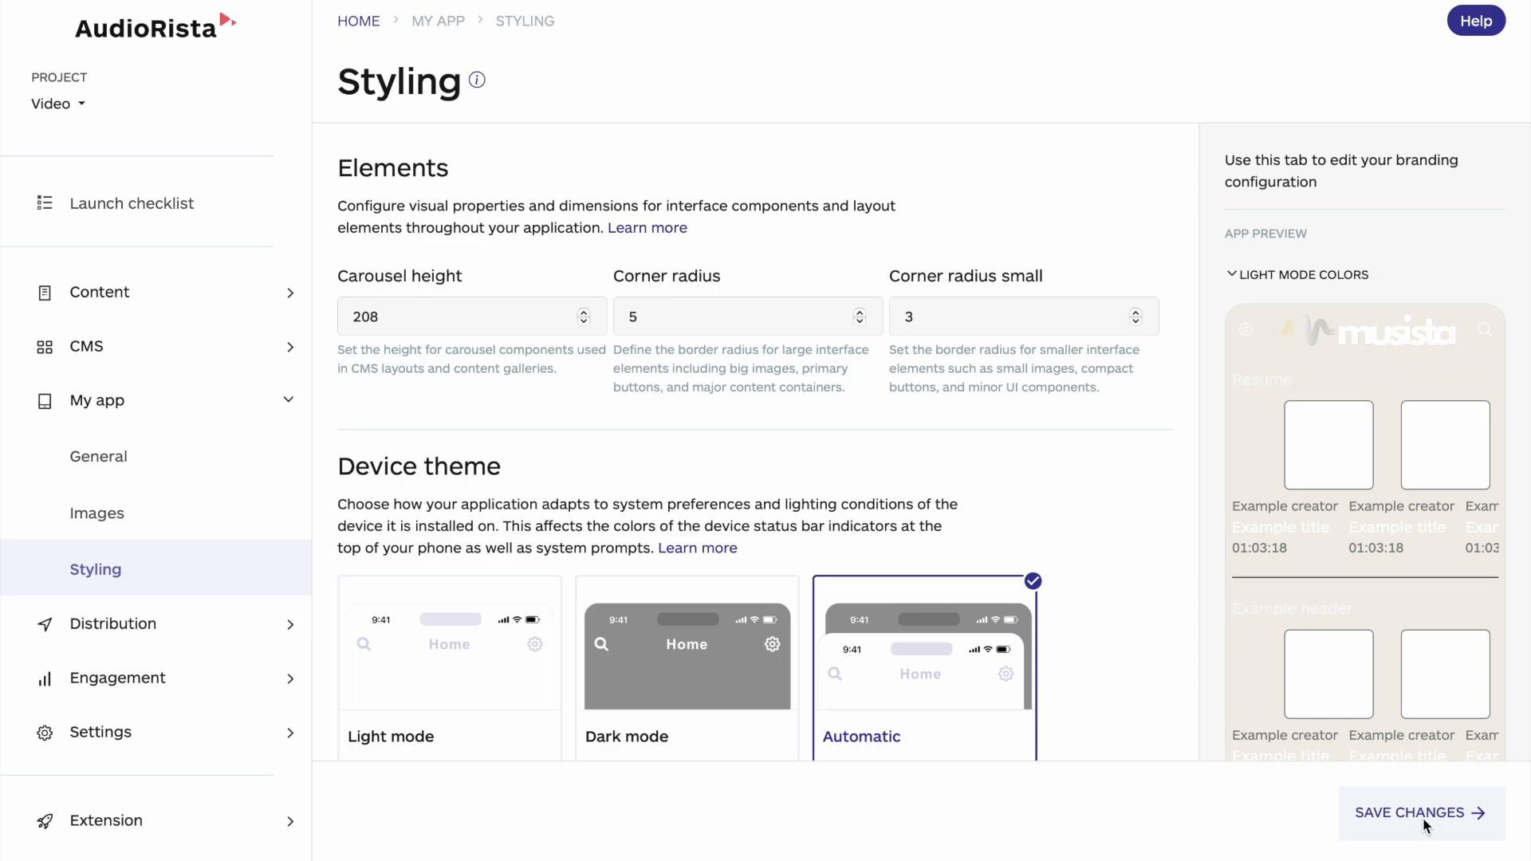
- Match the bar base color to the backdrop base color #F2F0E8 by sampling its swatch with the eyedropper
scroll(1429, 625, down, 3)
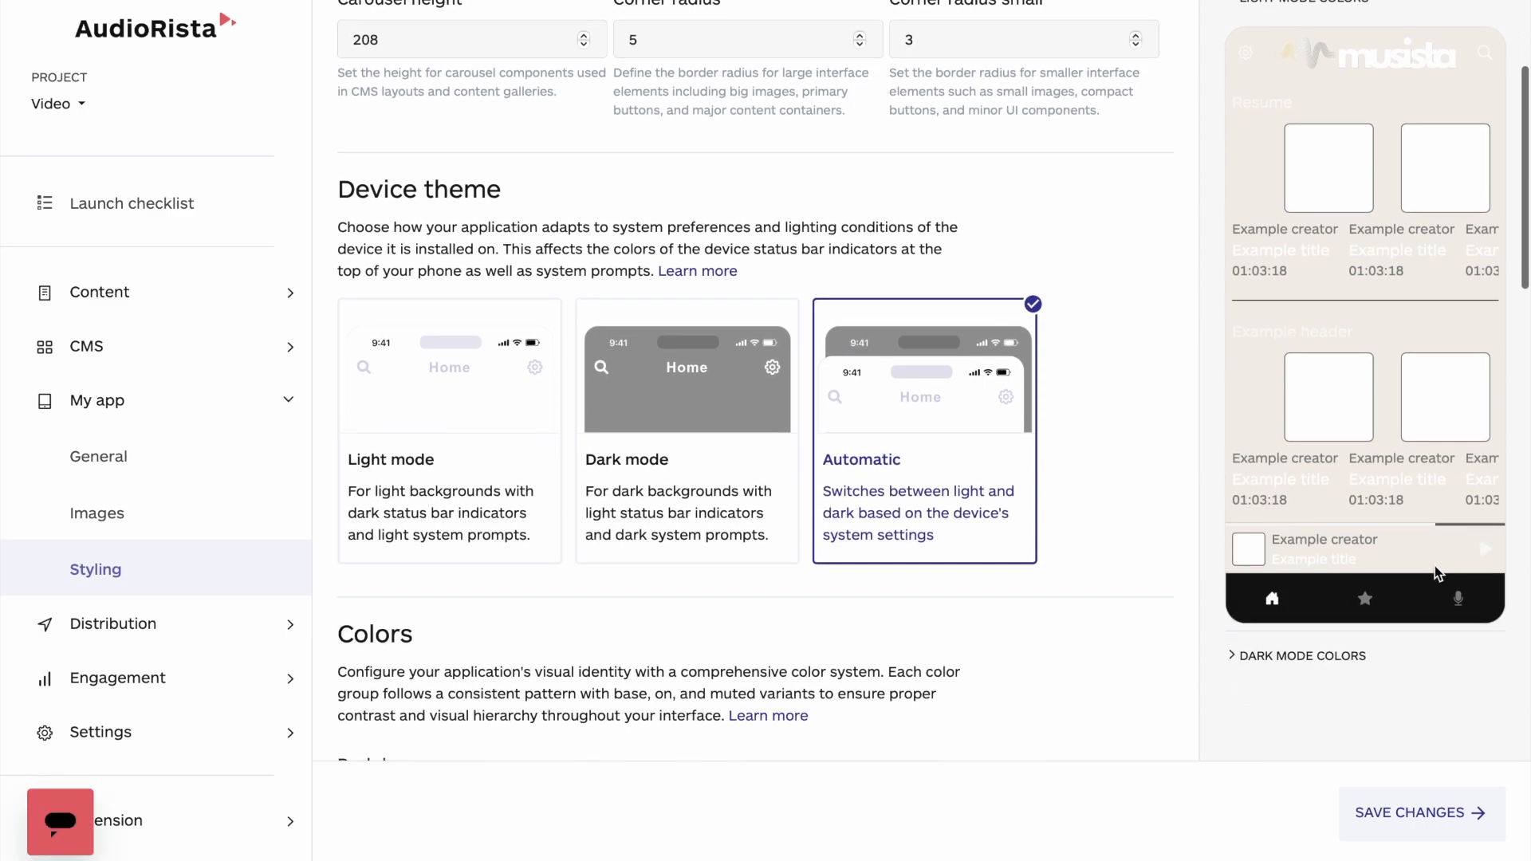
scroll(1477, 699, up, 2)
scroll(1477, 639, down, 1)
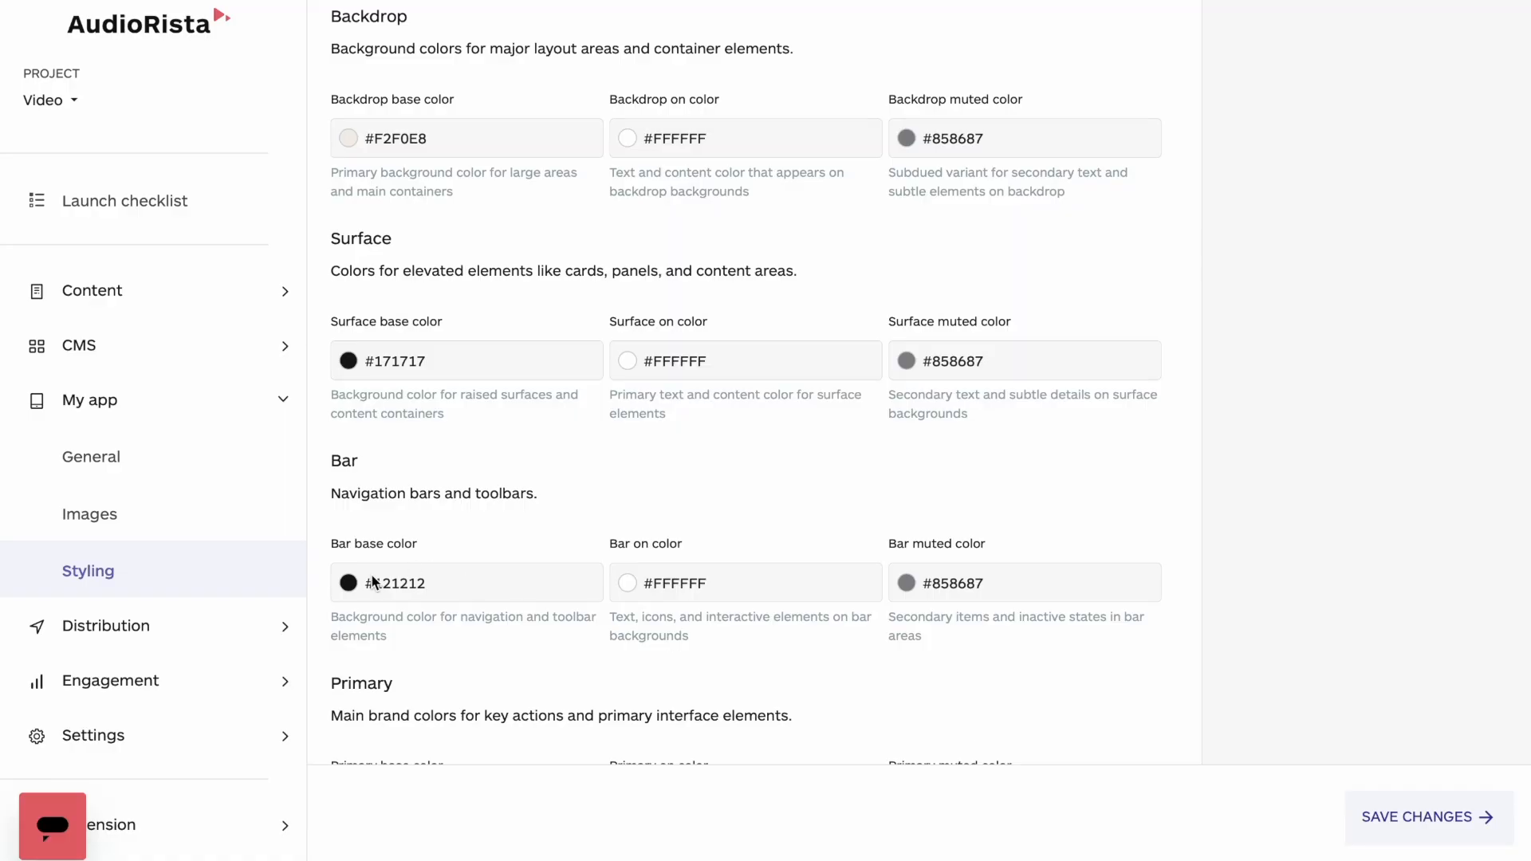
click(350, 586)
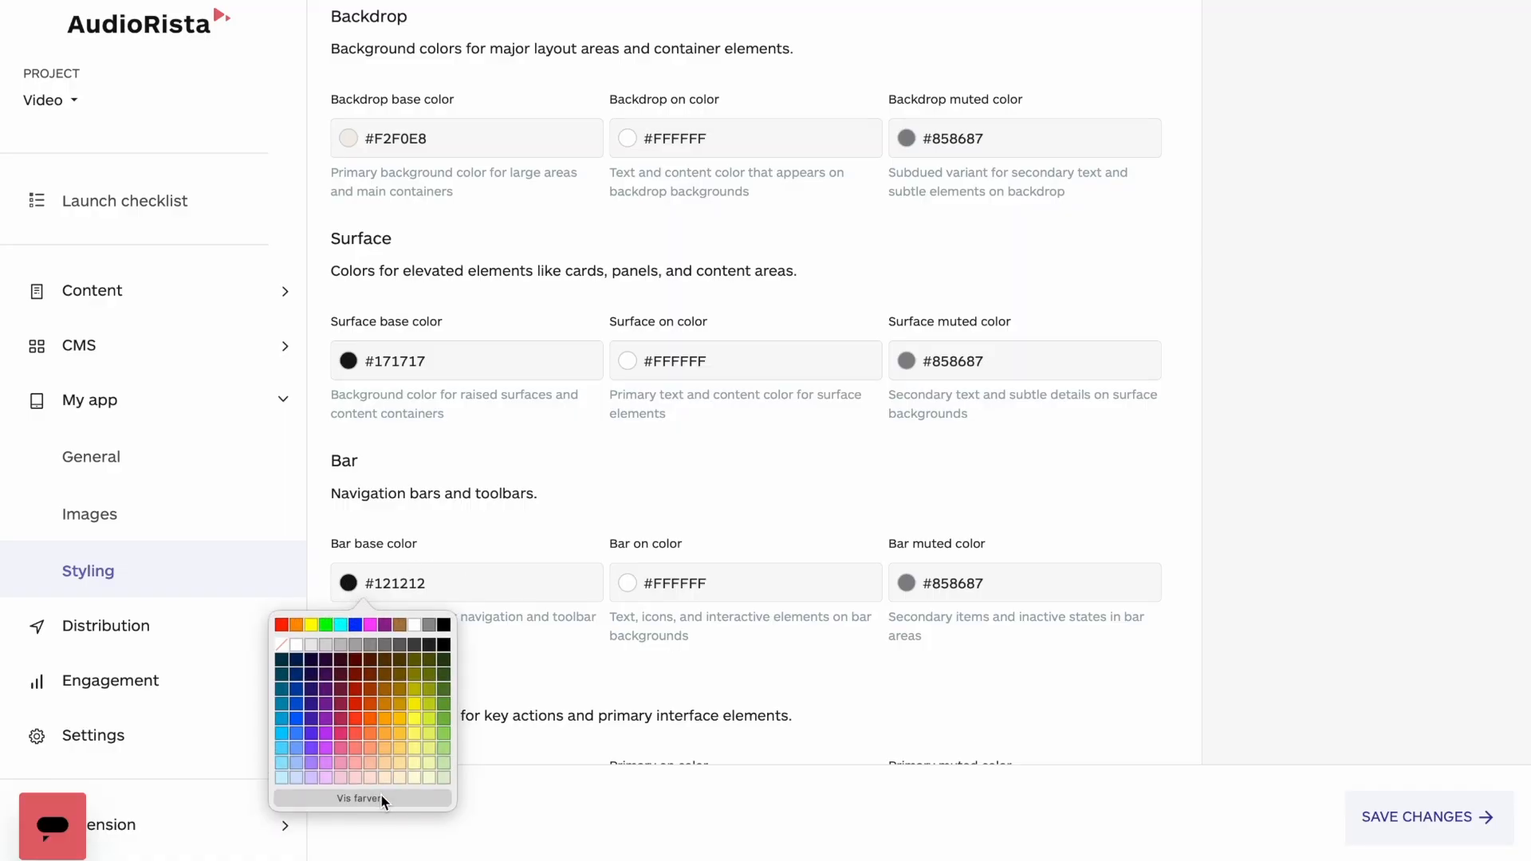
click(381, 794)
click(572, 622)
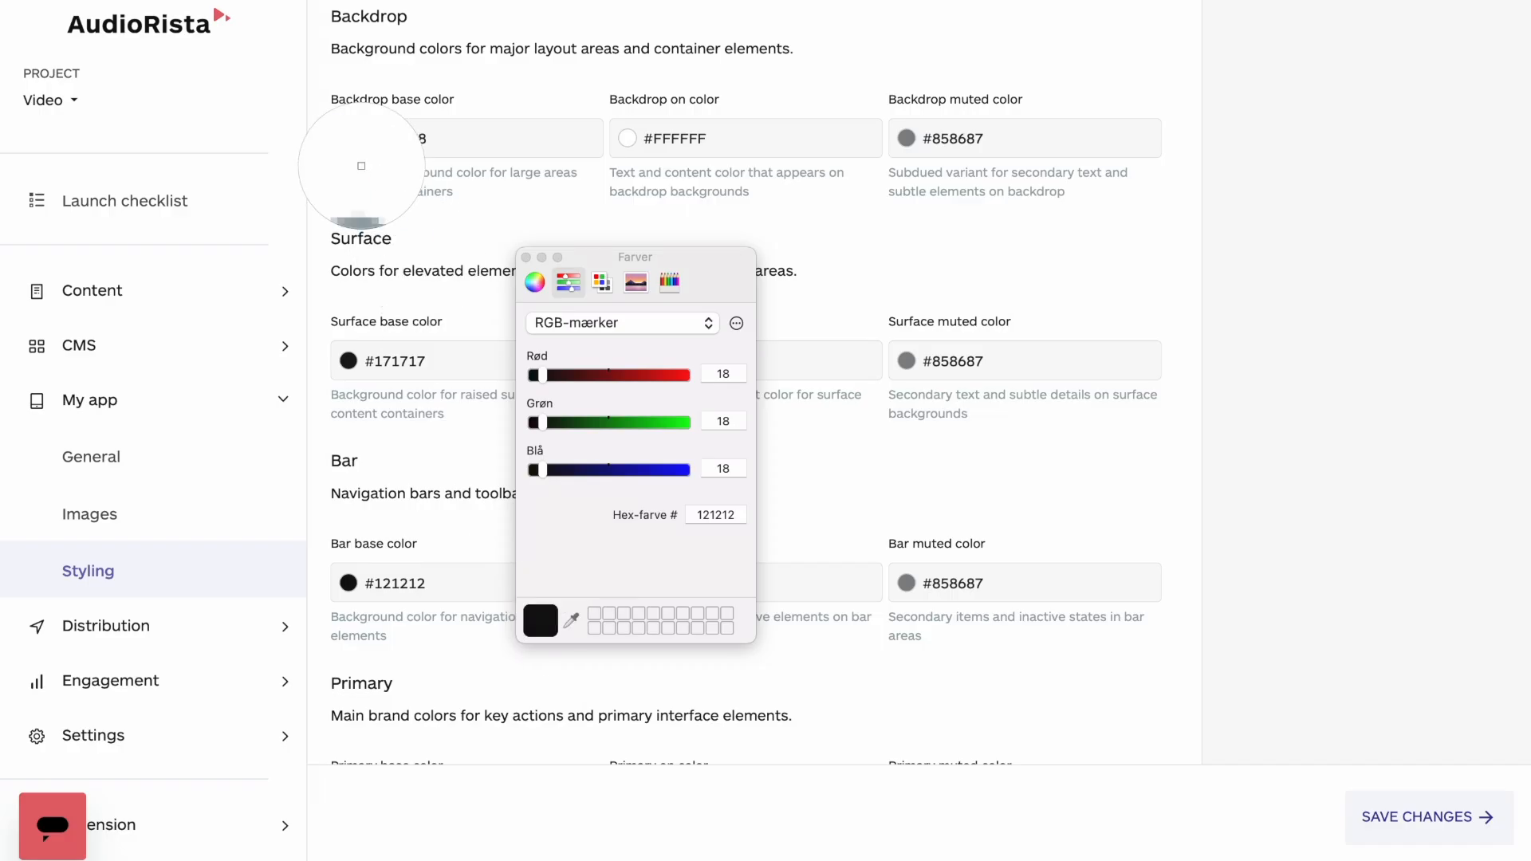
click(348, 139)
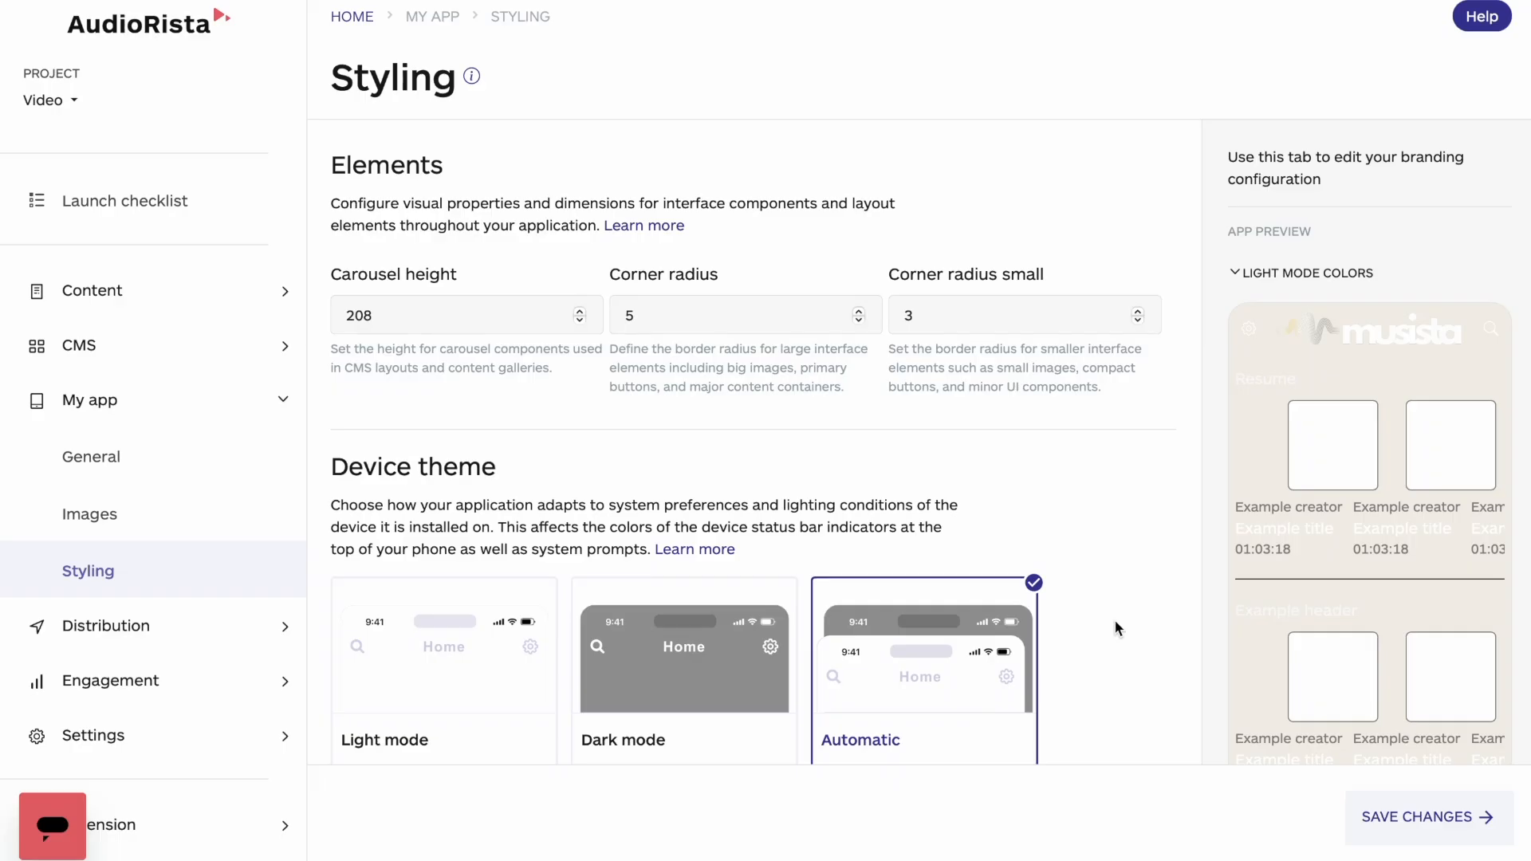
- Review the light mode color settings and expand the Dark mode colors section to examine its fields
scroll(1117, 627, down, 6)
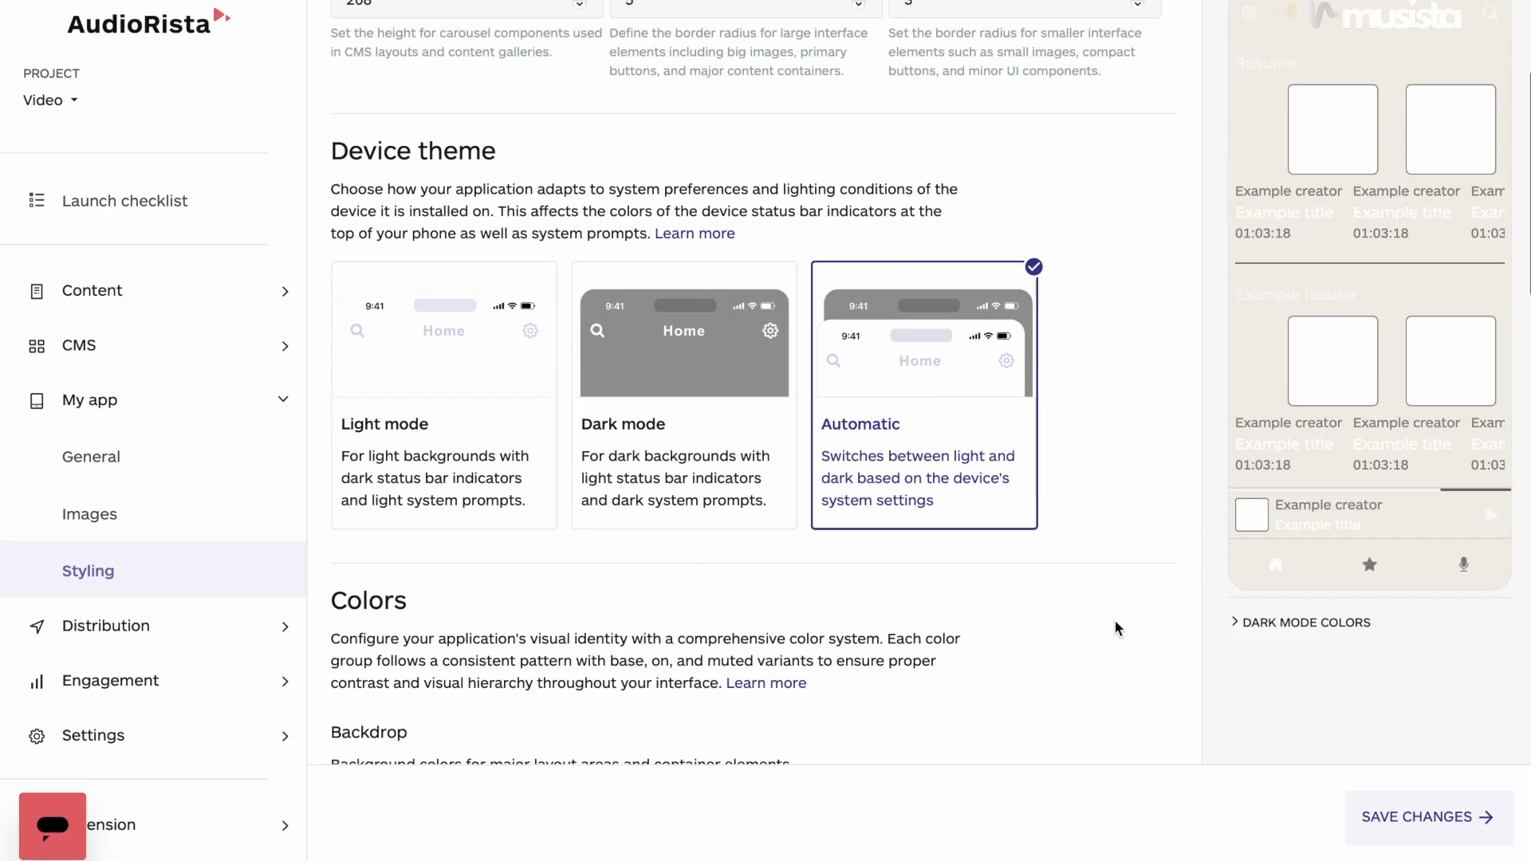
scroll(1115, 624, down, 15)
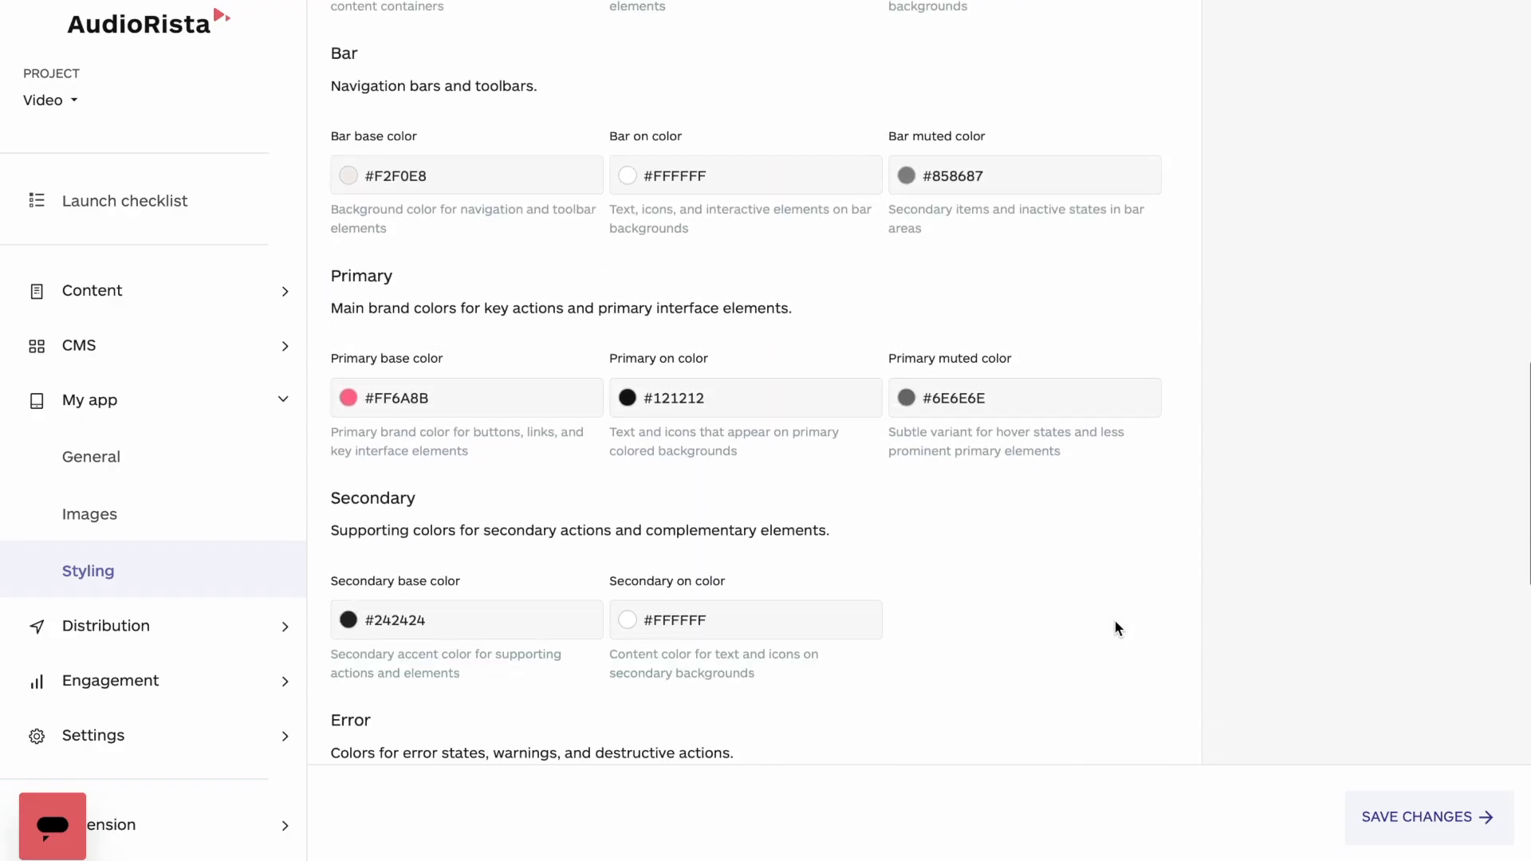
scroll(1116, 623, down, 10)
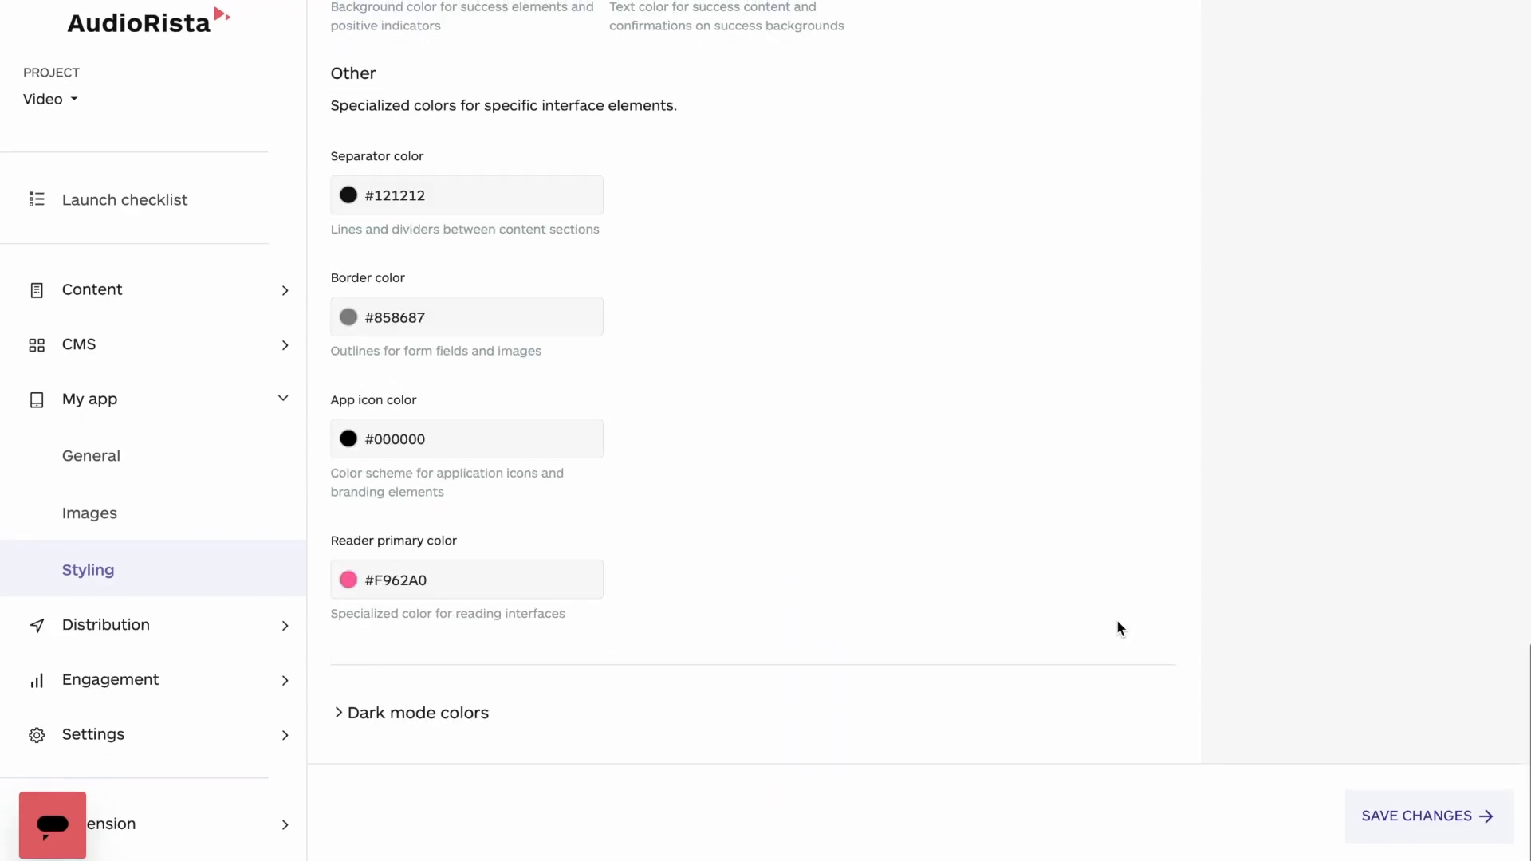
click(403, 714)
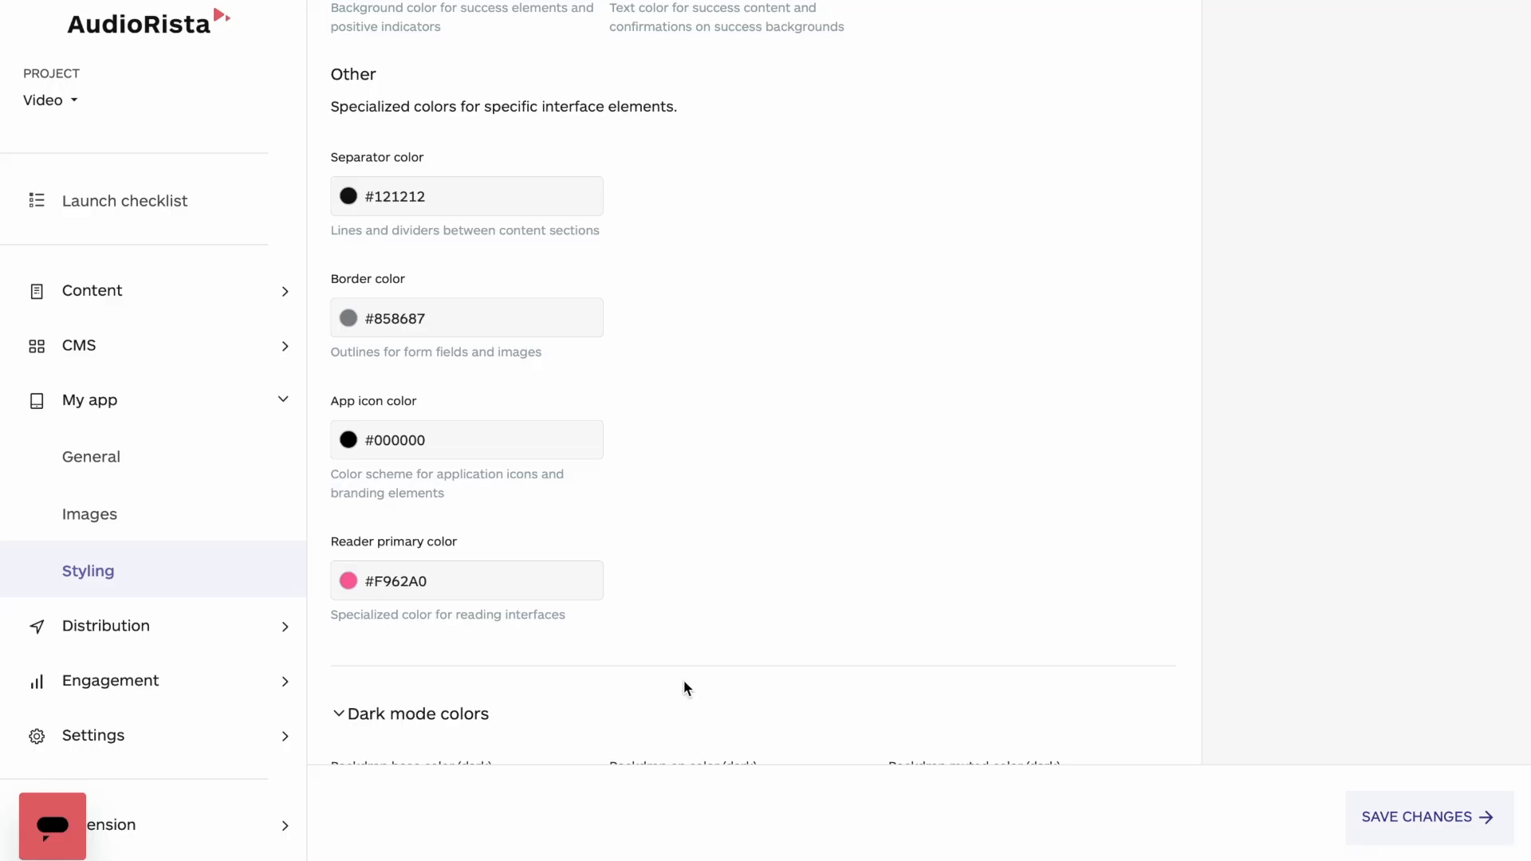
scroll(685, 685, down, 6)
scroll(683, 688, down, 4)
scroll(683, 688, up, 9)
scroll(684, 687, up, 15)
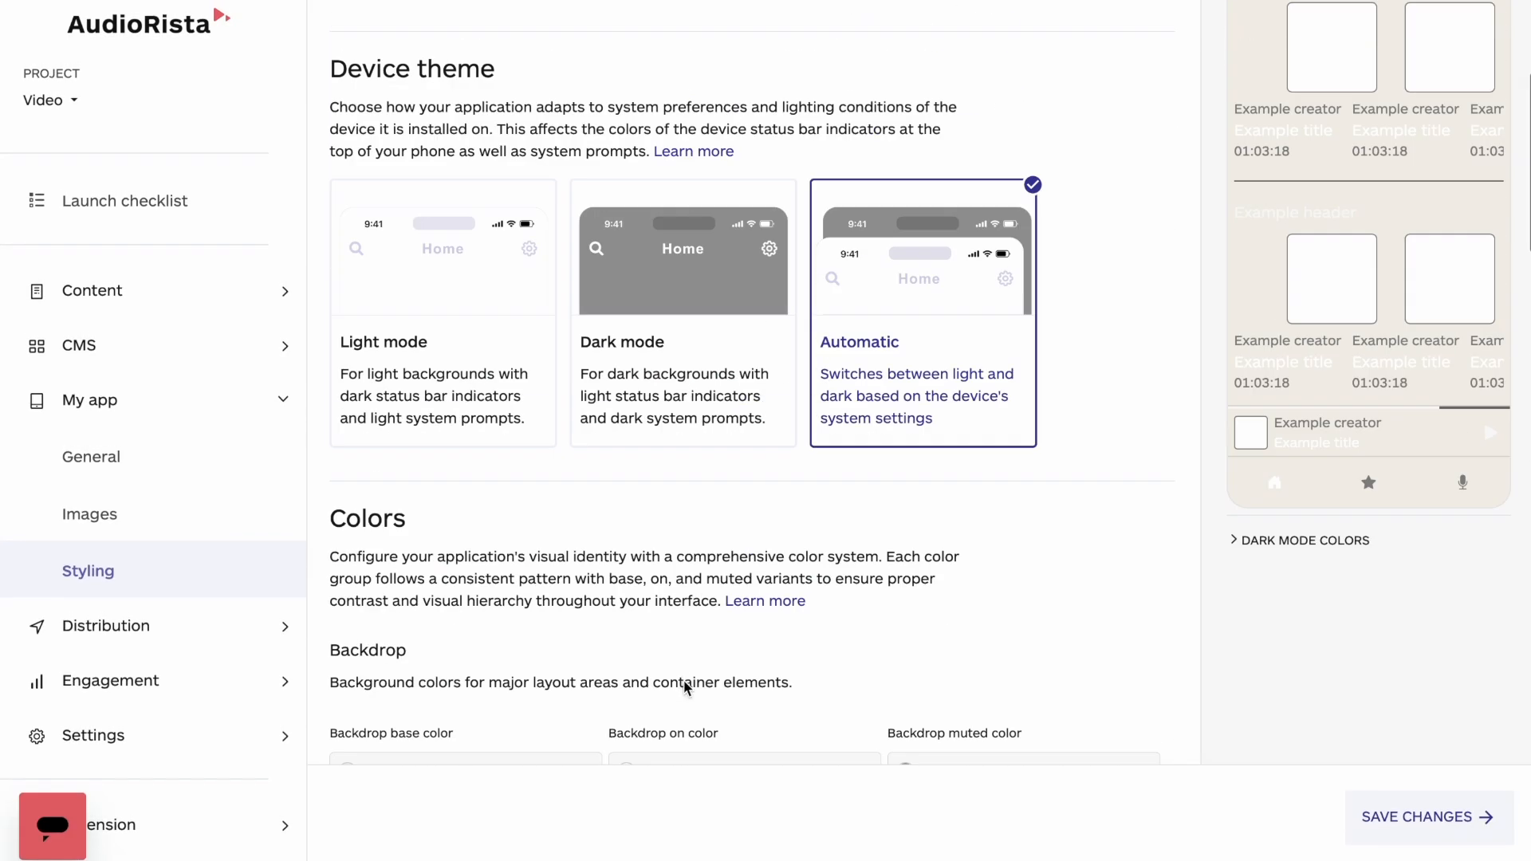
- Expand the dark mode app preview and examine how the app looks in dark colors
click(1266, 541)
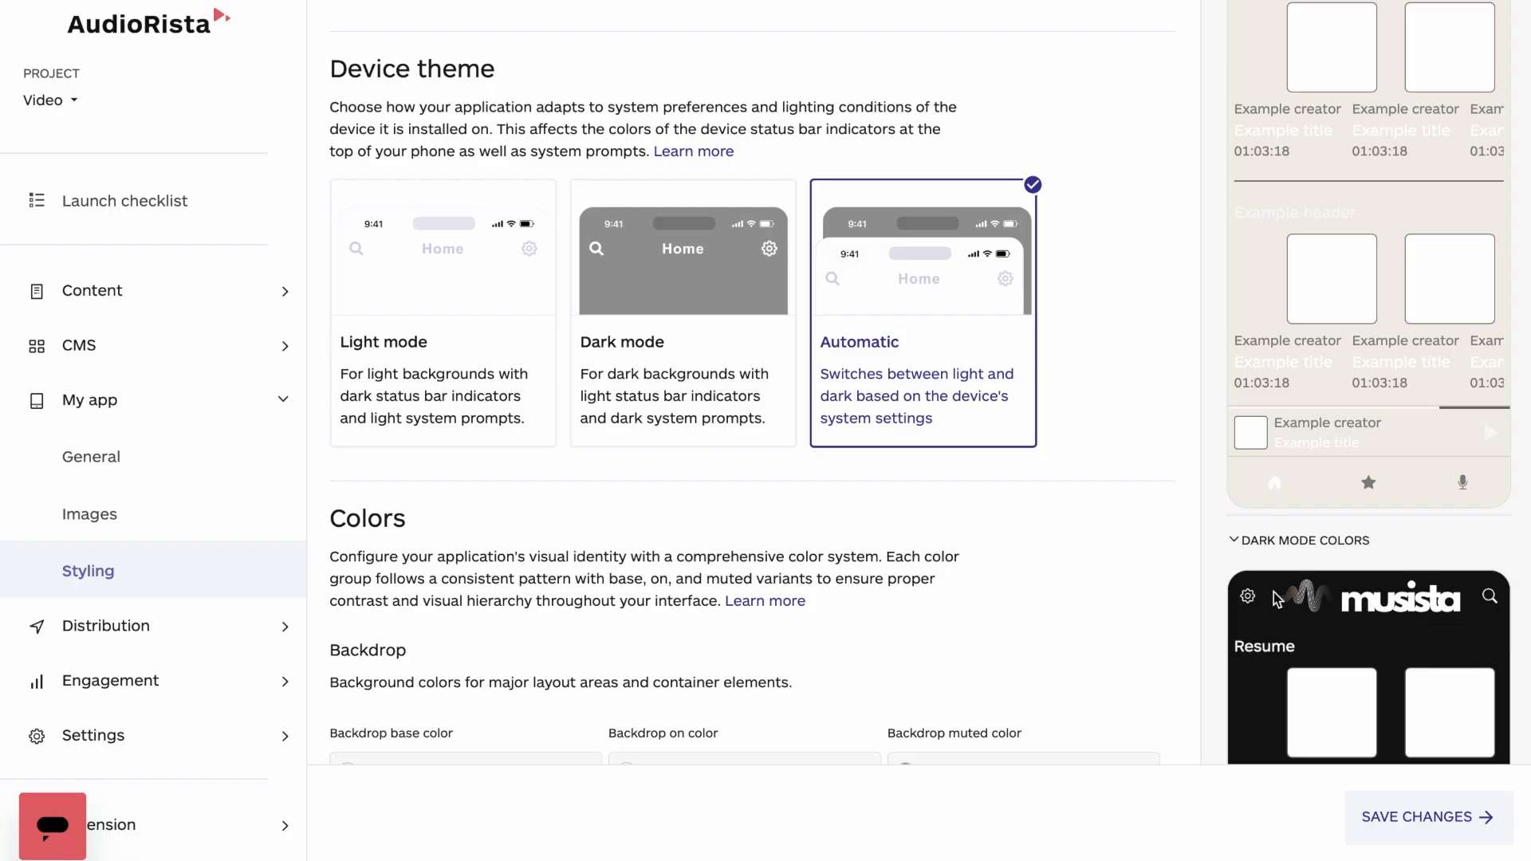
scroll(1275, 592, down, 4)
scroll(1275, 592, down, 3)
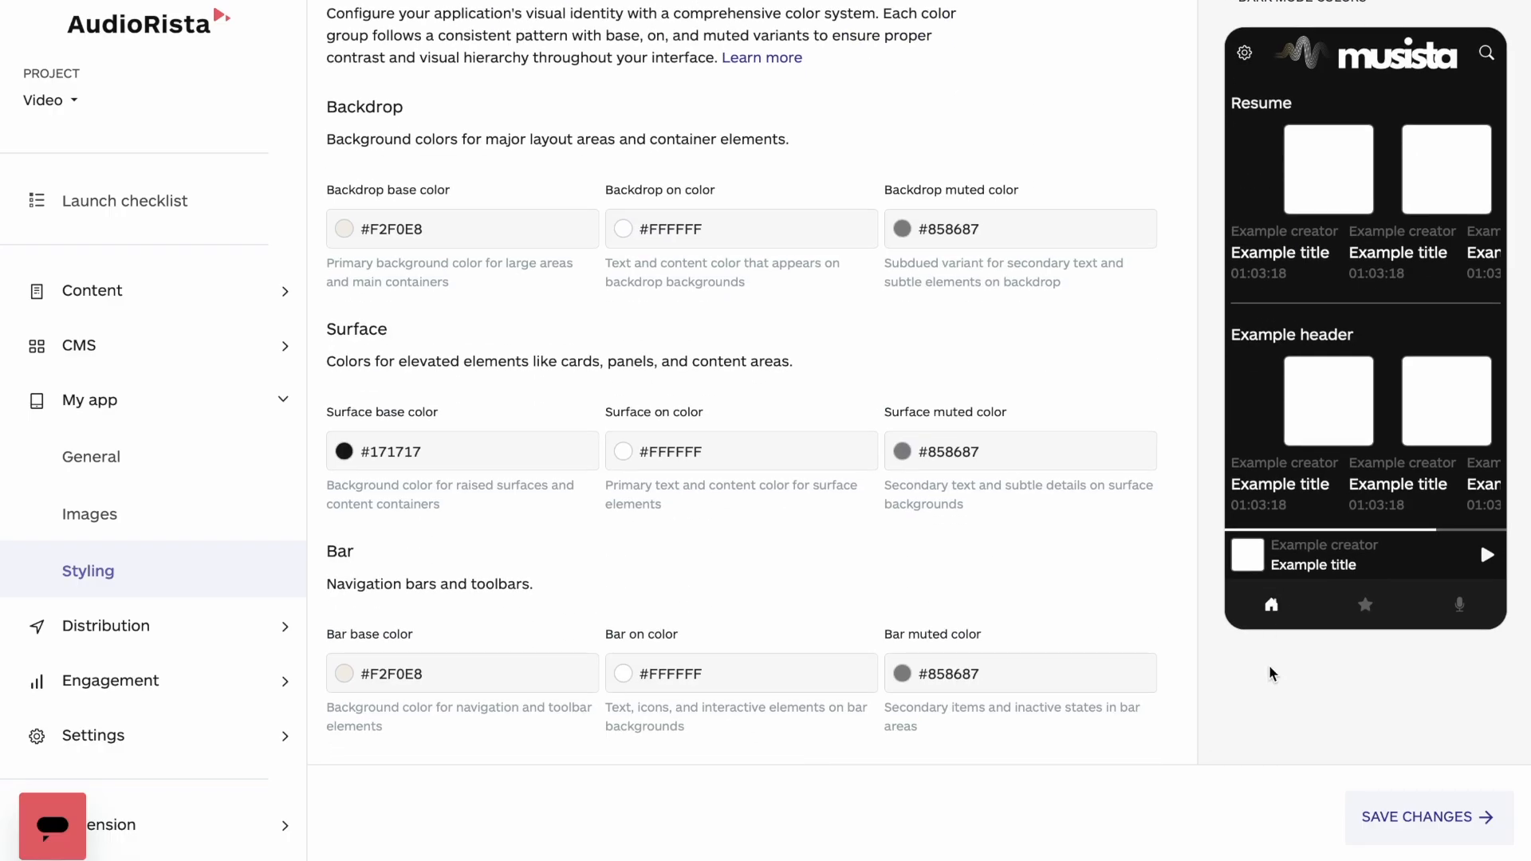